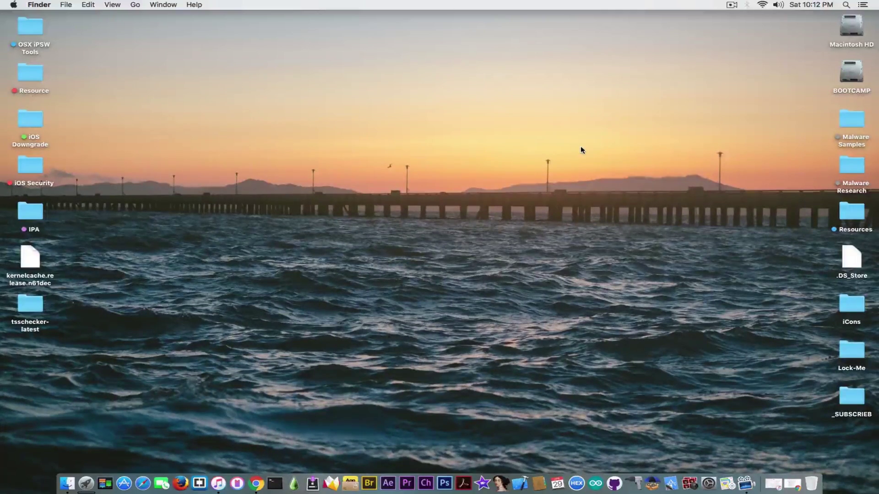
Read the owner's reply on futurerestore issue #110 about the TSS STATUS=126 internal error.
click(256, 484)
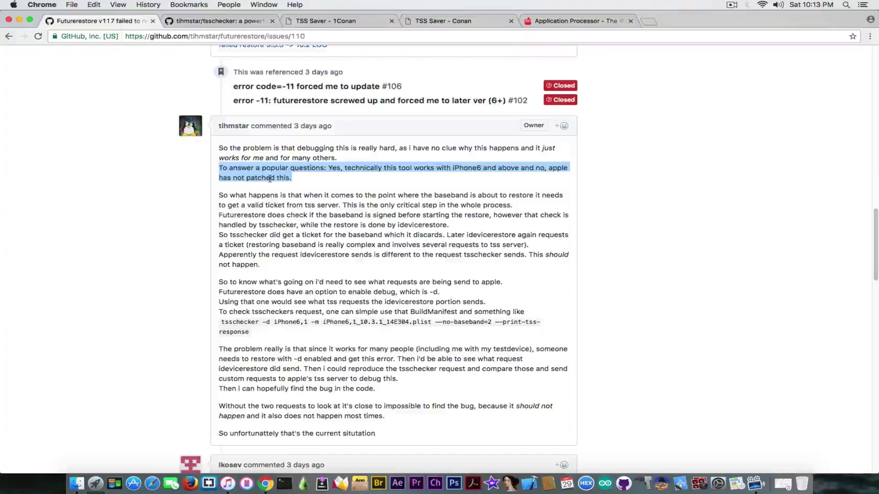
click(157, 208)
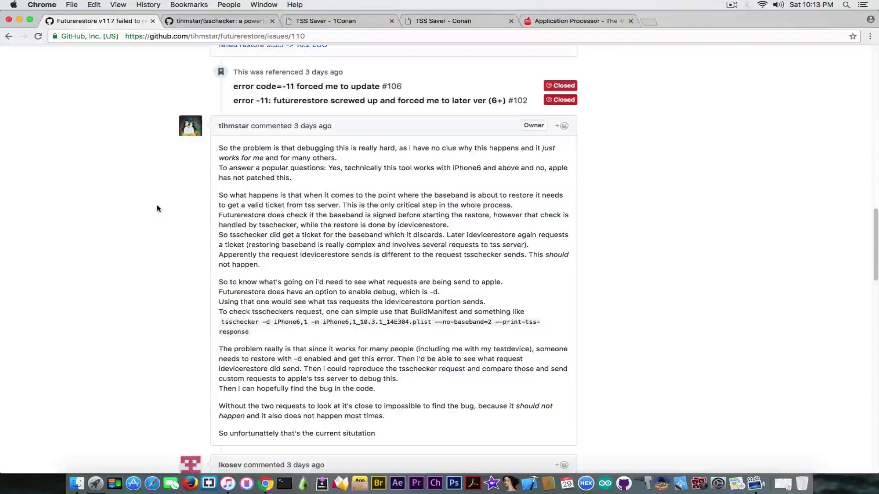
scroll(157, 208, up, 15)
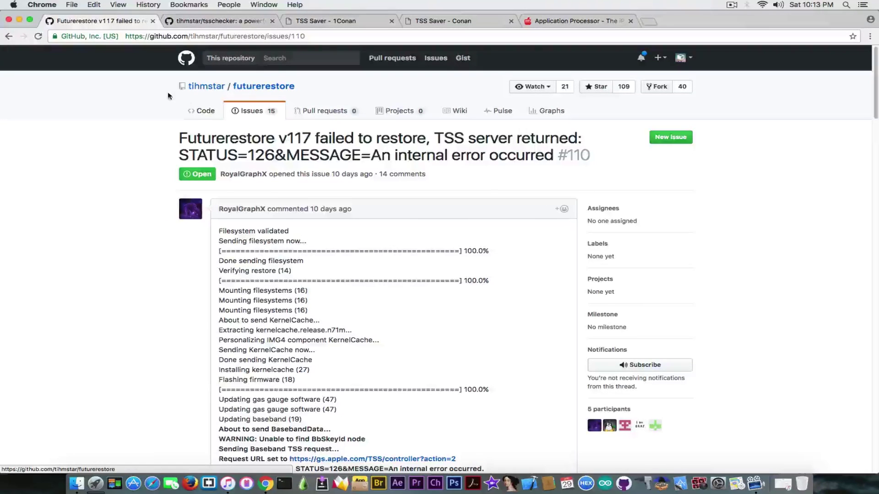
Close the futurerestore issue #110 tab.
click(153, 21)
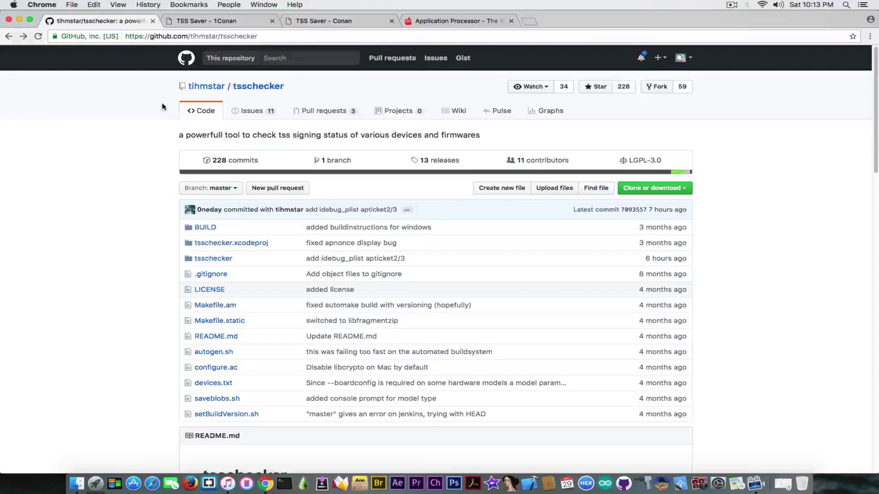
scroll(162, 107, down, 3)
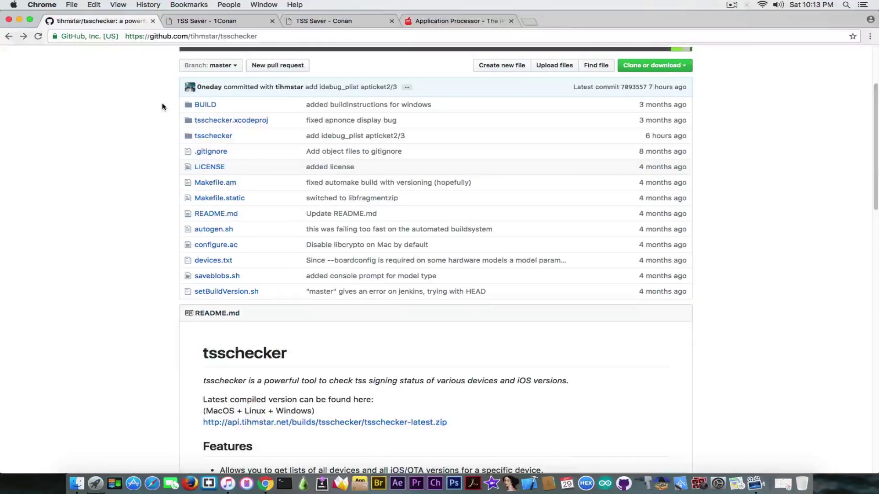
scroll(163, 107, up, 3)
scroll(178, 79, down, 6)
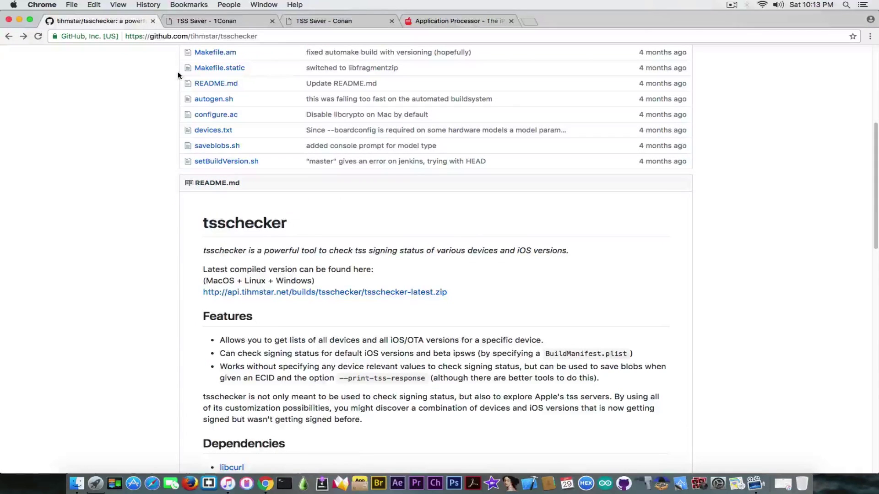
Glance at the SHSH2 blobs checker tab, then return to the tsschecker repository README.
click(324, 21)
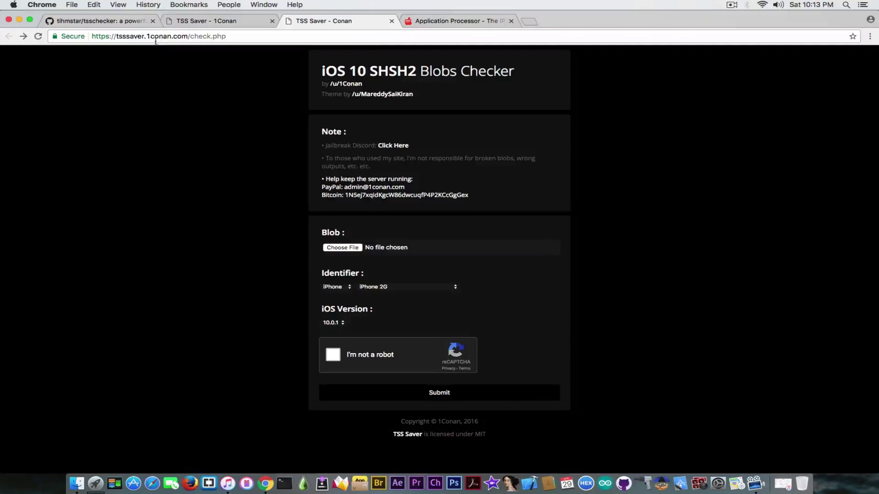
click(127, 22)
scroll(164, 120, up, 5)
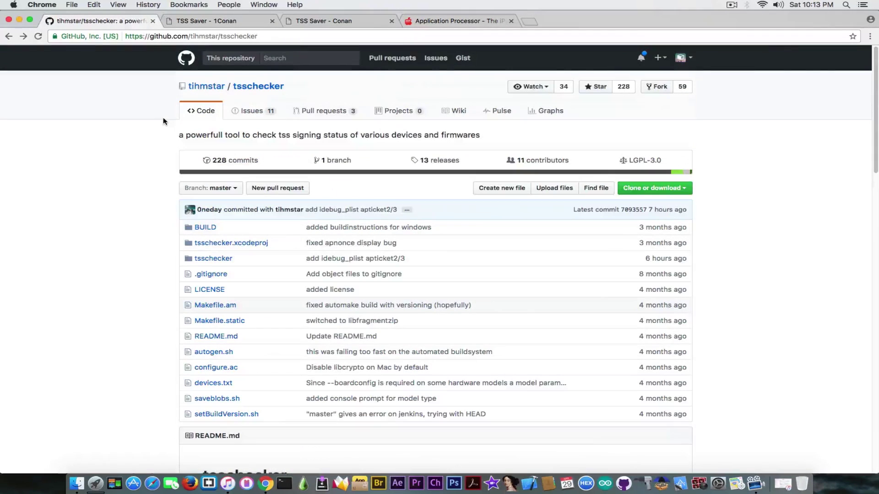
scroll(165, 121, down, 10)
scroll(164, 121, up, 3)
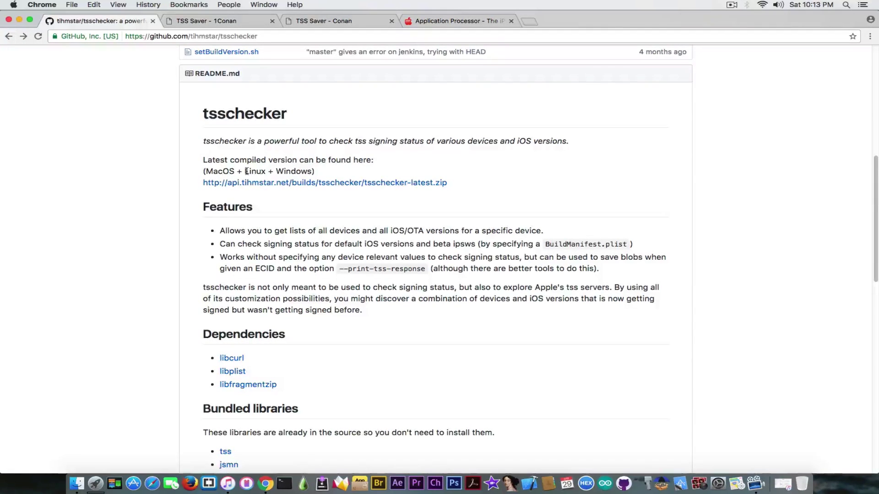
scroll(247, 171, up, 8)
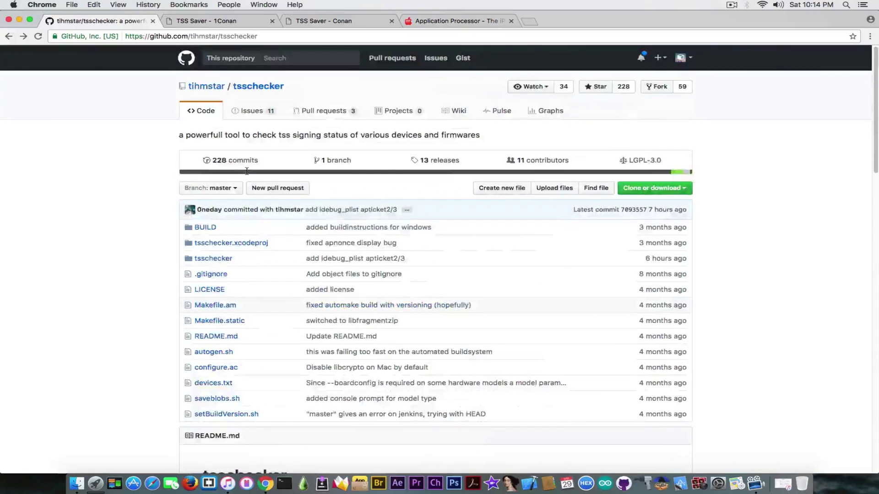
click(247, 484)
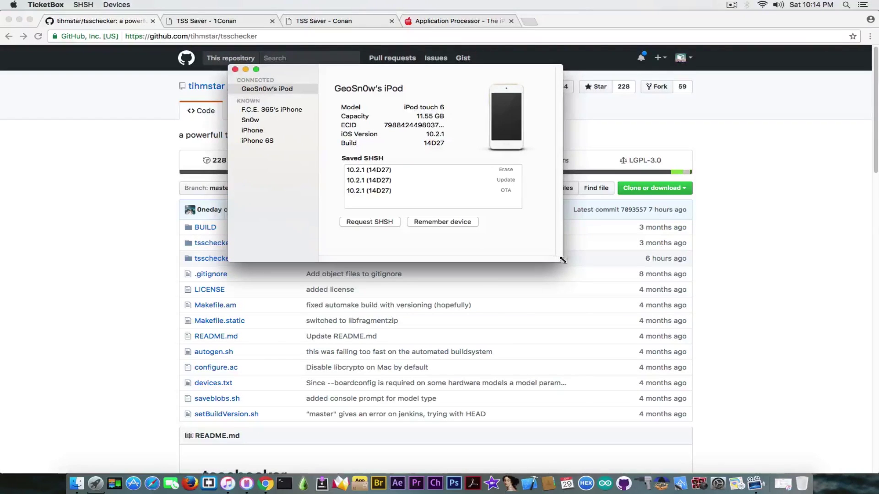
drag(563, 260, 655, 367)
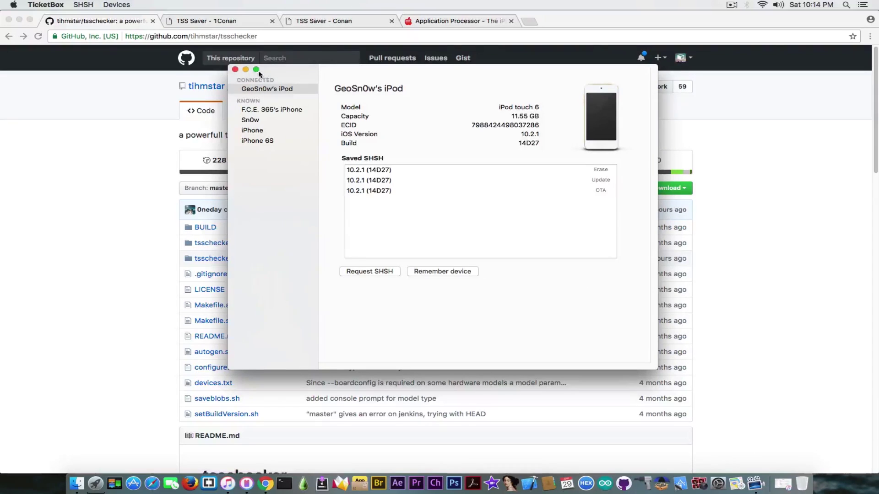
click(235, 70)
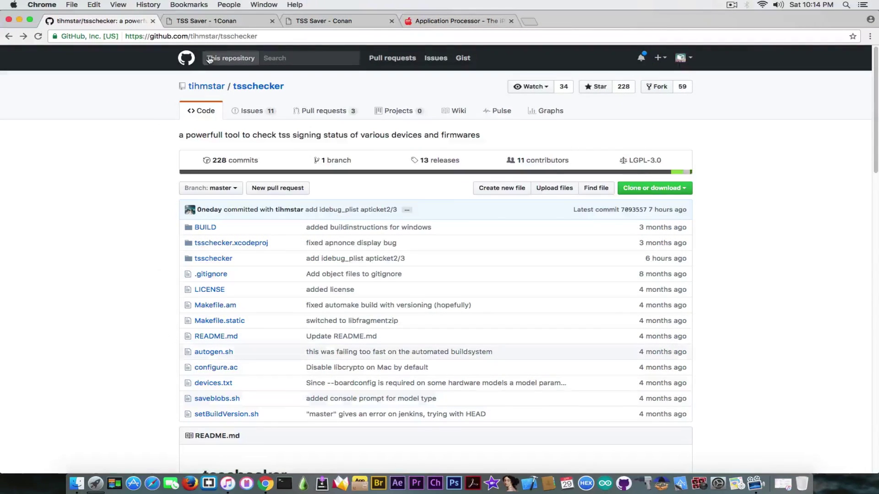
Copy the iPod's ECID from the iTunes Summary device info.
click(232, 25)
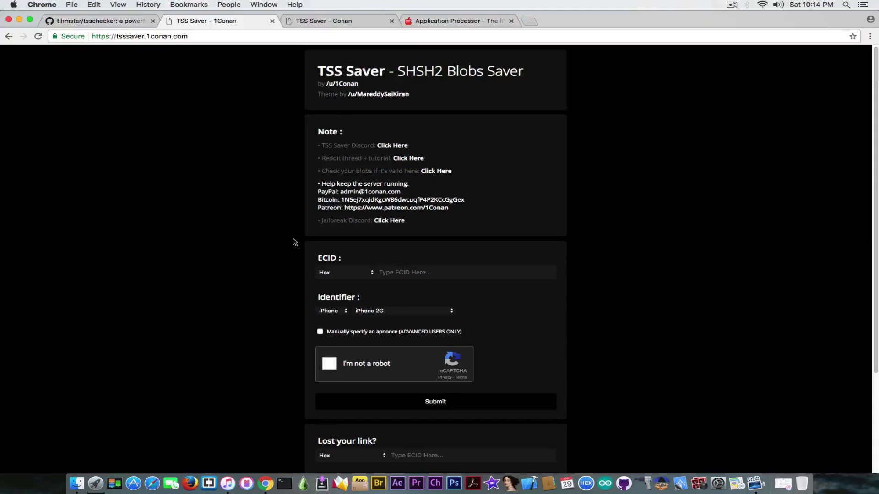
click(227, 484)
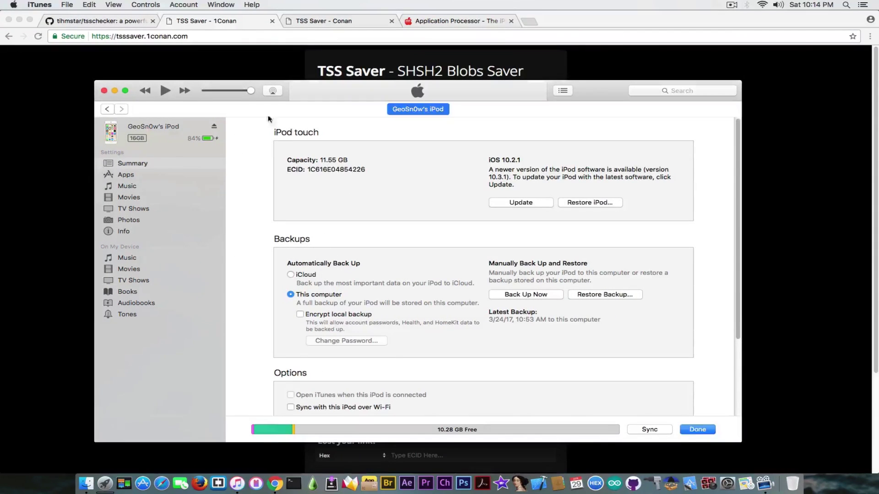
click(291, 169)
click(300, 170)
click(301, 169)
click(301, 169)
right_click(326, 169)
click(344, 172)
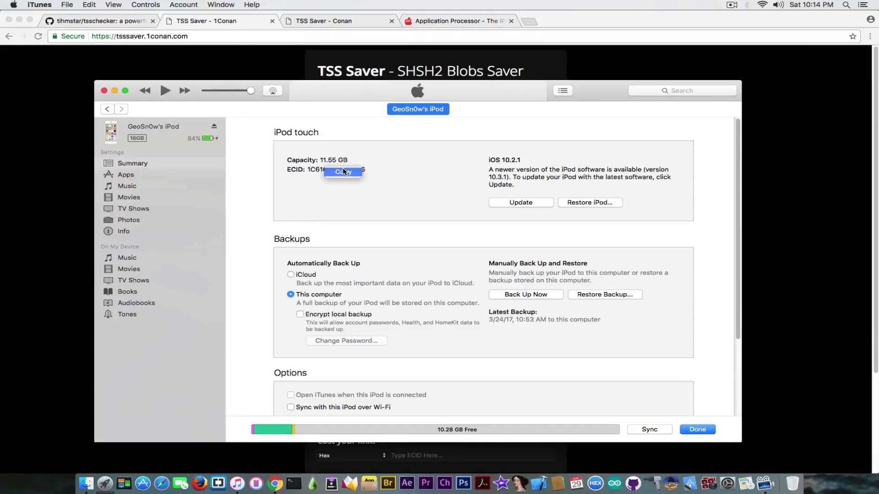
Paste the ECID into TSS Saver and choose device type iPod, model iPod touch 6.
click(67, 166)
click(392, 273)
right_click(392, 273)
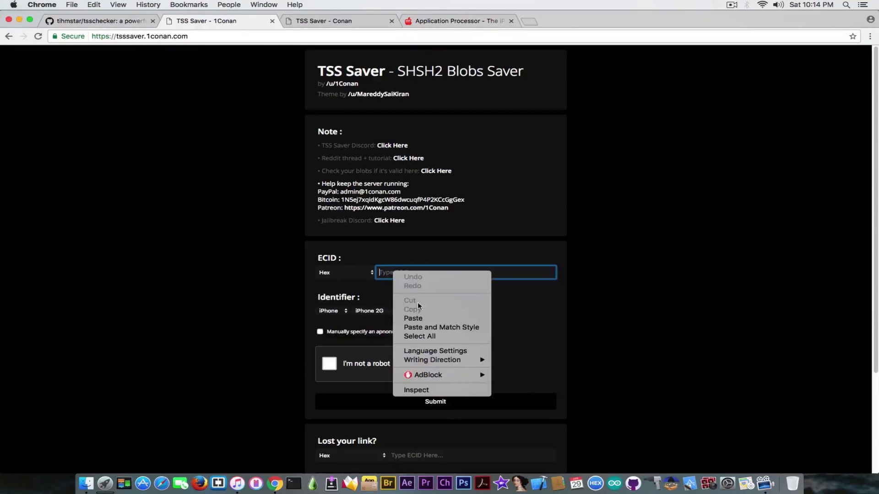
click(414, 317)
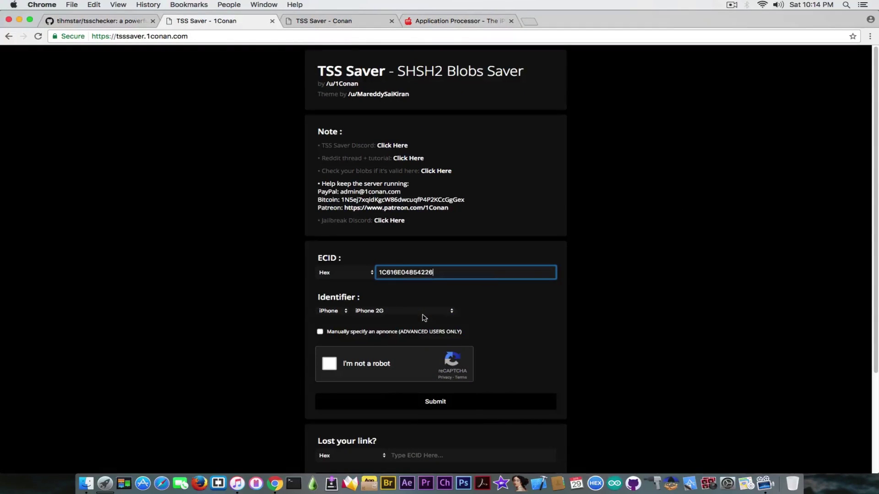
click(332, 314)
click(336, 319)
click(380, 312)
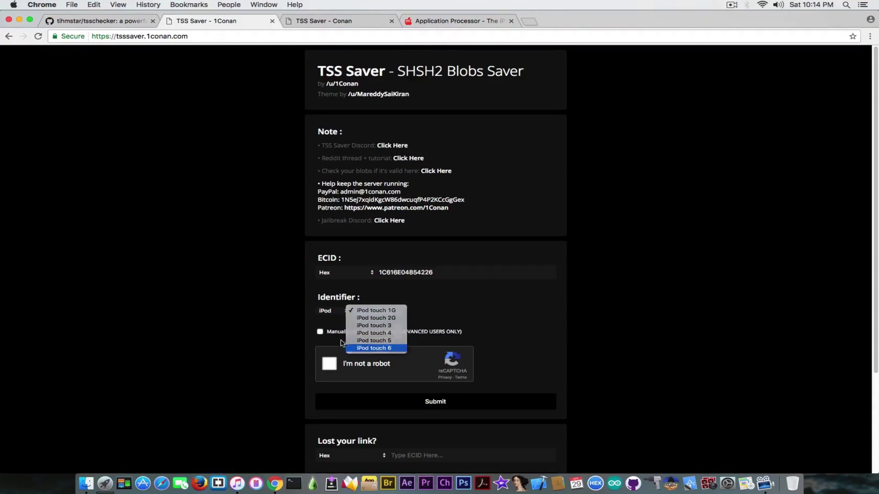
click(386, 348)
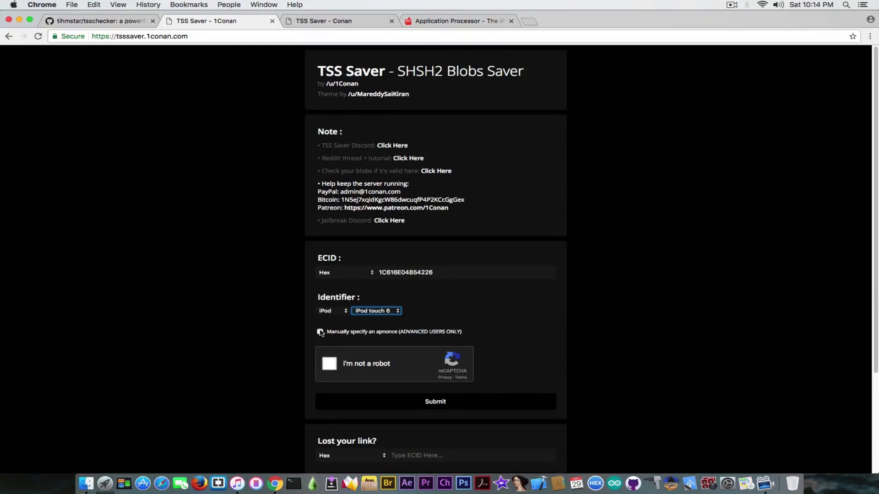
Leave manual apnonce off, complete the reCAPTCHA, and submit the form.
click(320, 343)
click(320, 332)
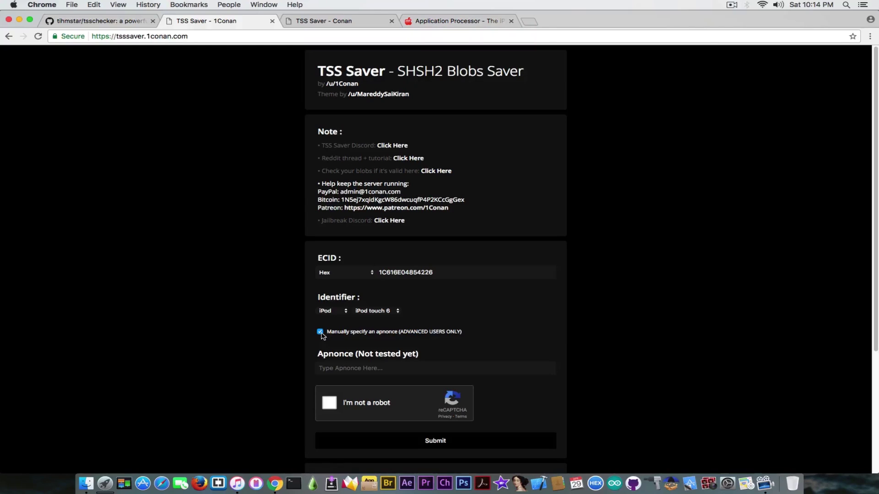
click(342, 369)
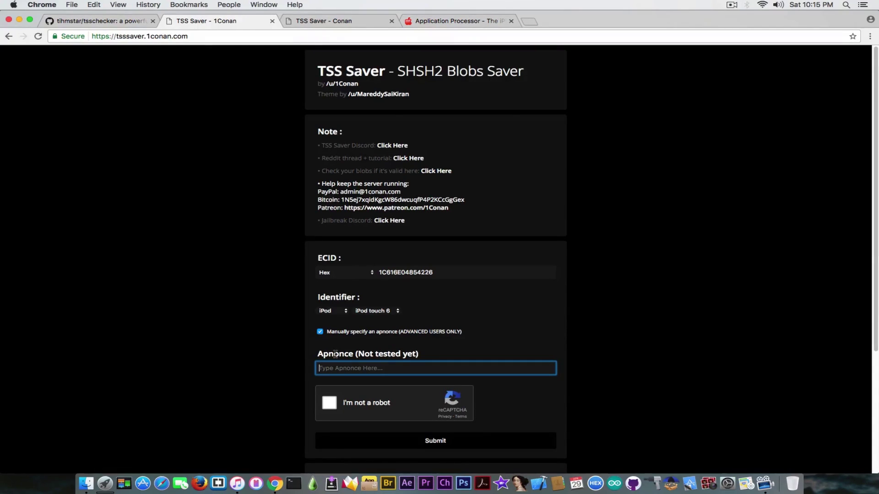
click(320, 332)
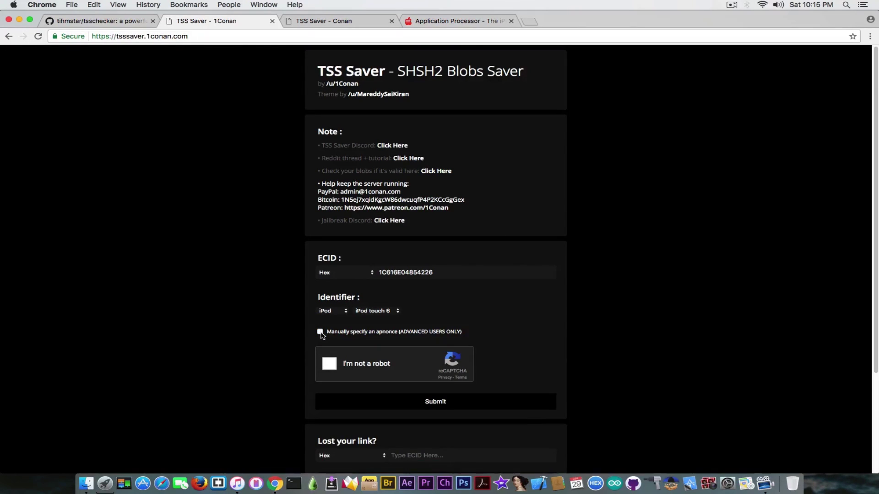
click(333, 369)
click(348, 404)
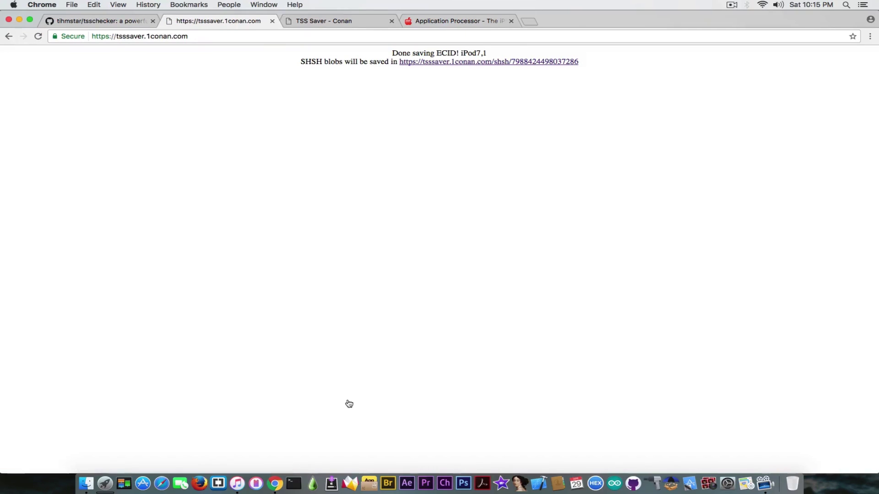
Follow the saved-blobs link and, after checking the 10.2 folder, open 10.3.1/noapnonce.
click(450, 64)
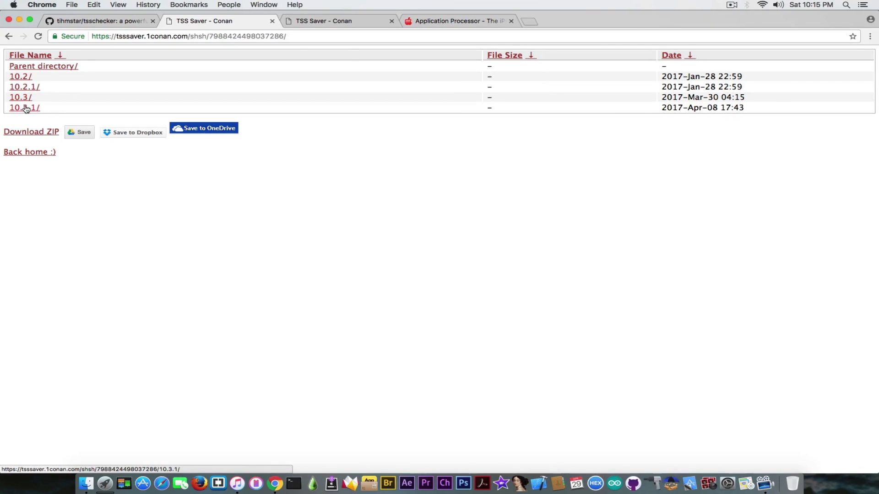
click(22, 77)
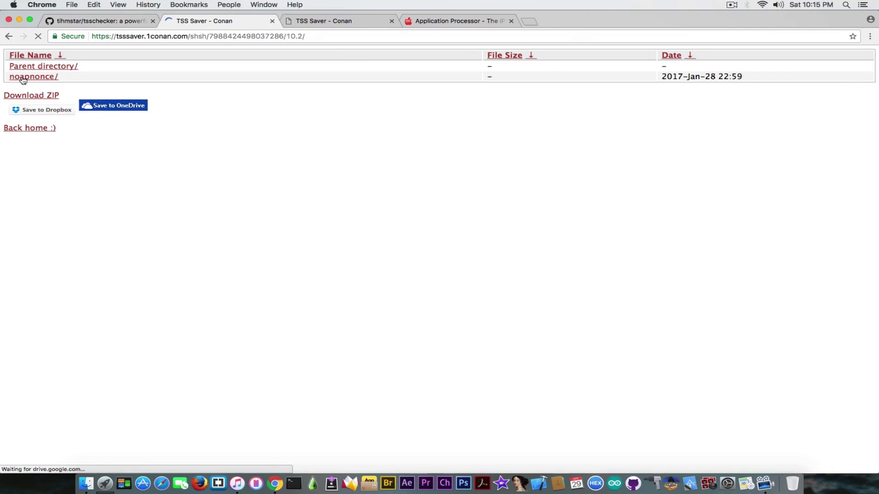
click(22, 77)
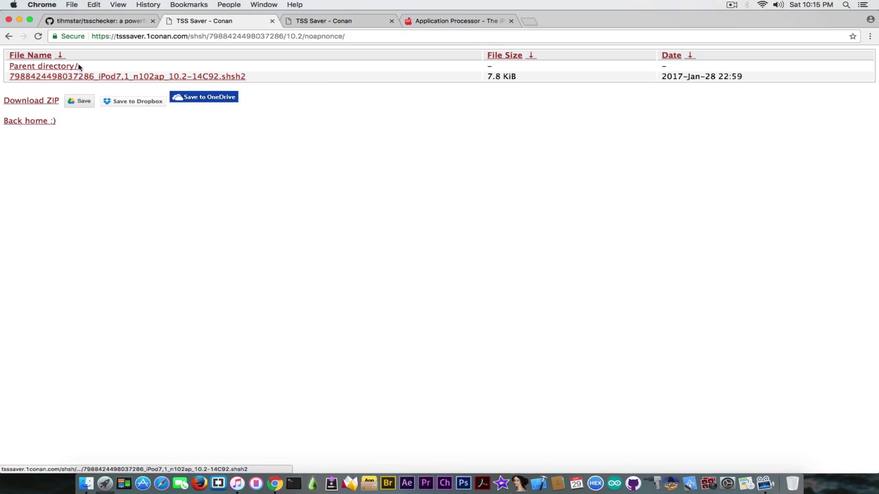
click(8, 37)
click(7, 38)
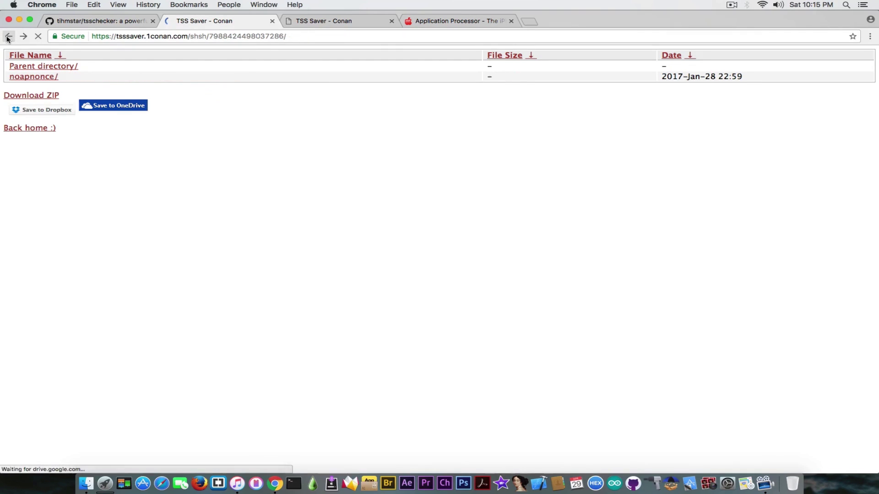
click(37, 110)
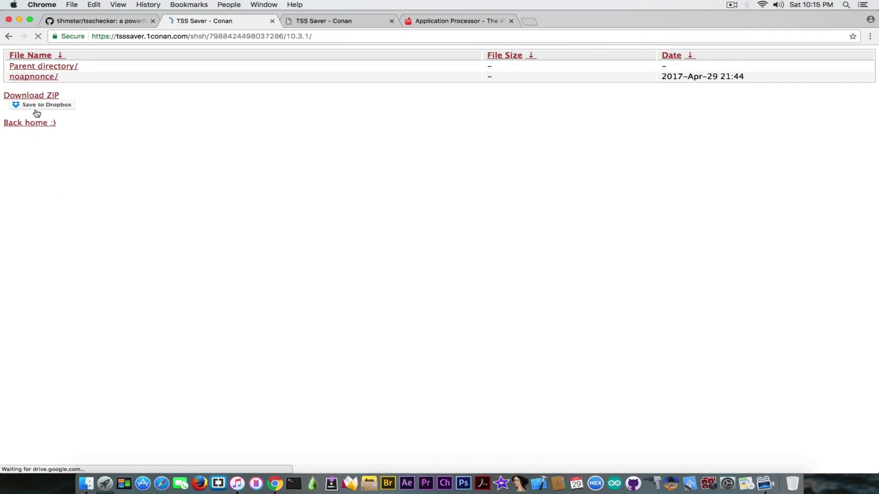
click(34, 77)
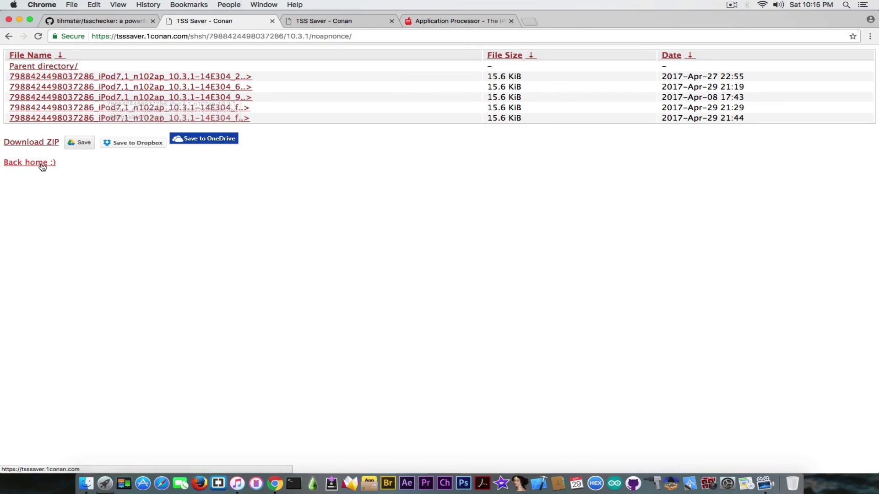
Switch to the check.php Blobs Checker tab and close the TSS Saver home page tab.
click(24, 163)
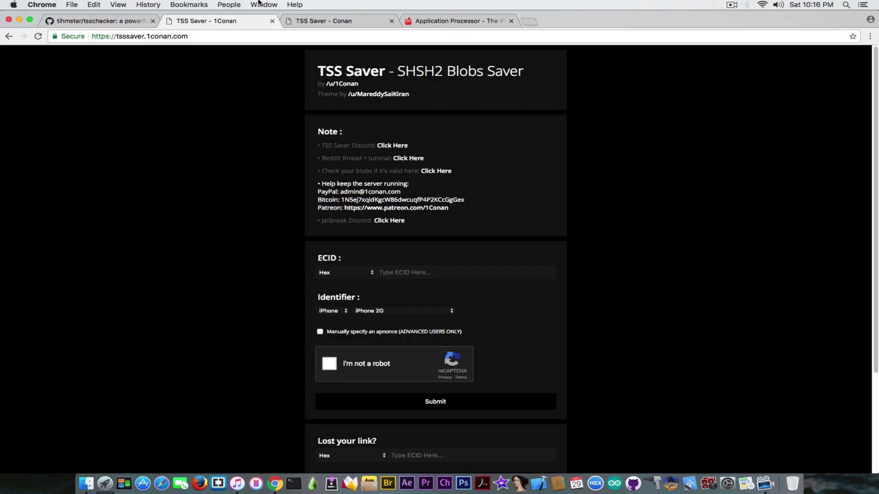
click(276, 21)
click(271, 21)
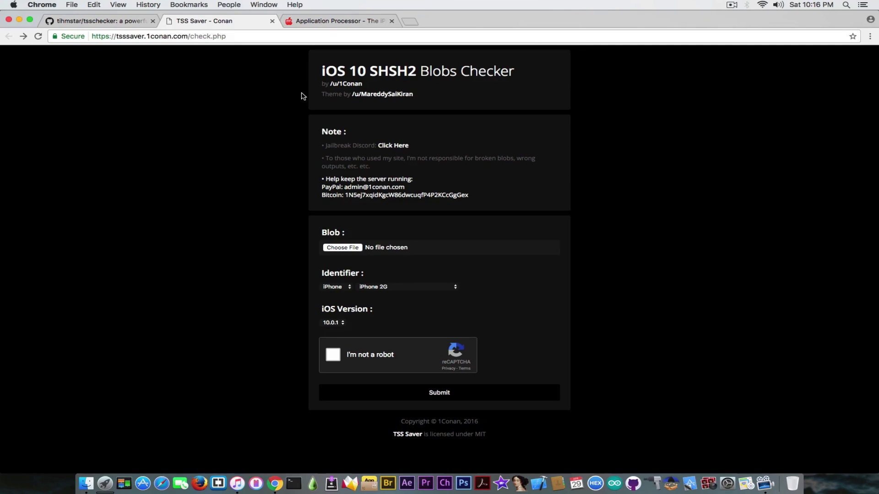
Show the iPhone Wiki Application Processor page with its S8000/S8003 A9 list.
click(310, 28)
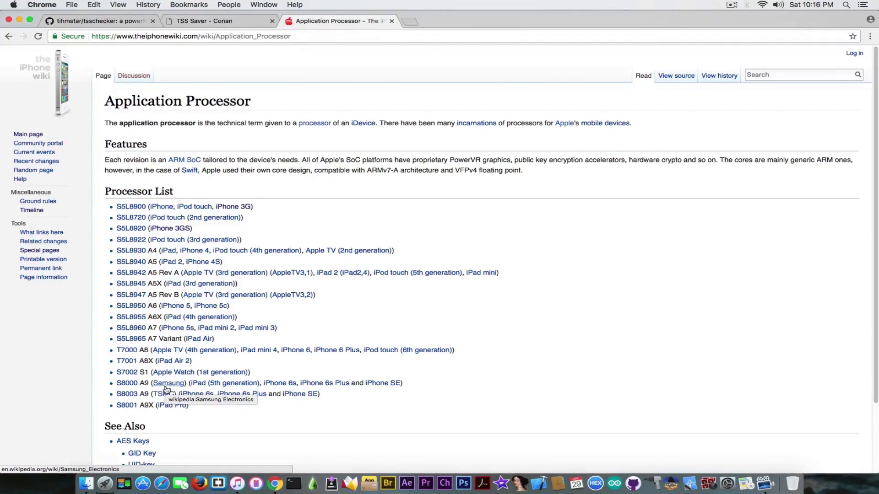
Find the N71mAP model code in the wiki's iPhone/iPod touch lists, then minimize Chrome.
click(63, 72)
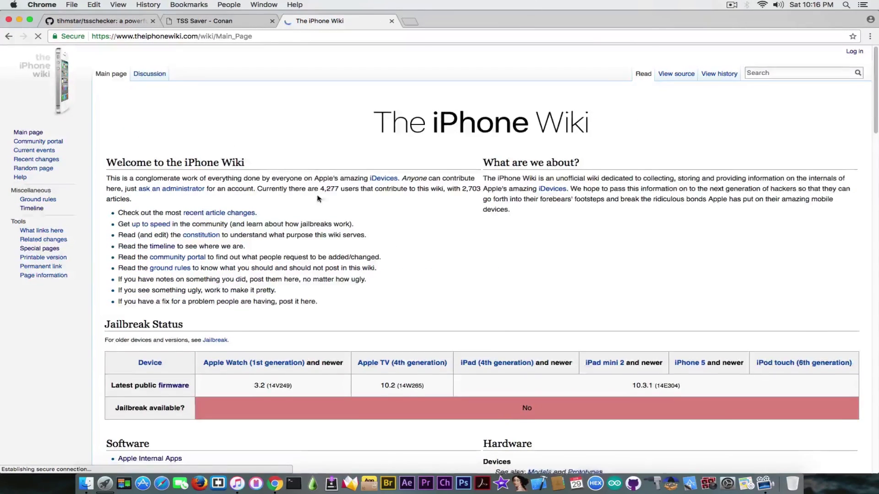
scroll(513, 255, down, 15)
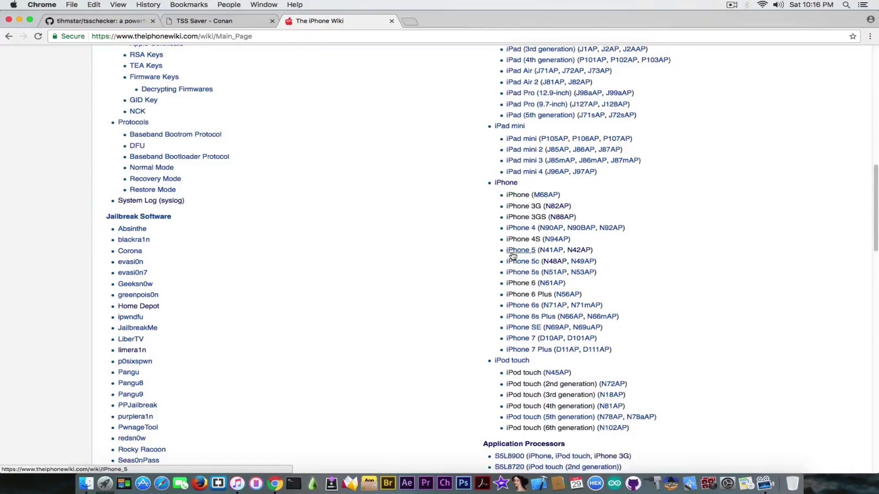
scroll(513, 255, down, 1)
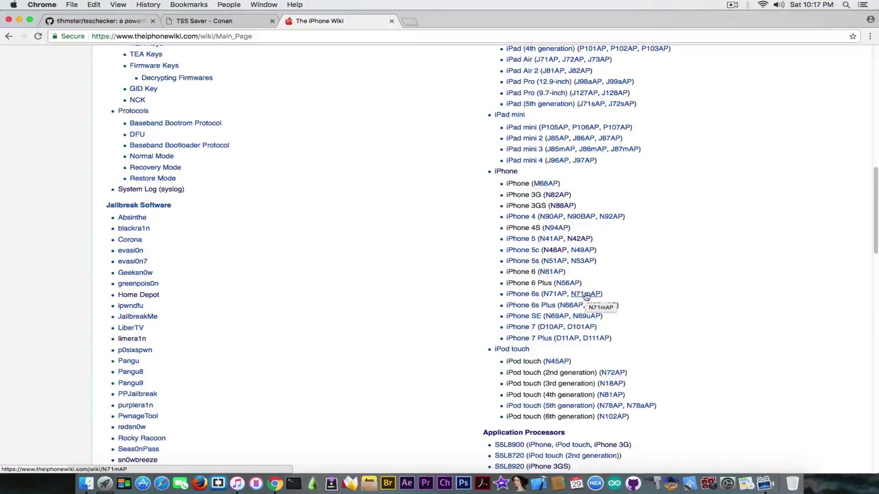
drag(602, 293, 571, 293)
click(663, 277)
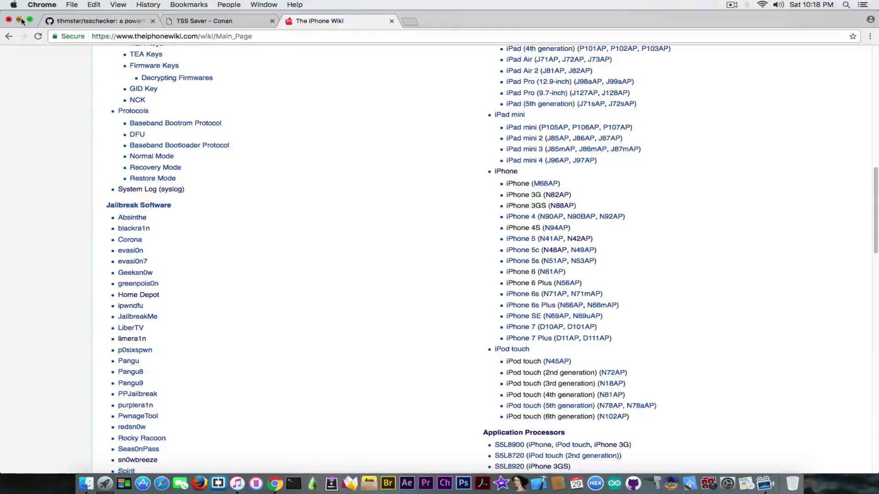
key(super+m)
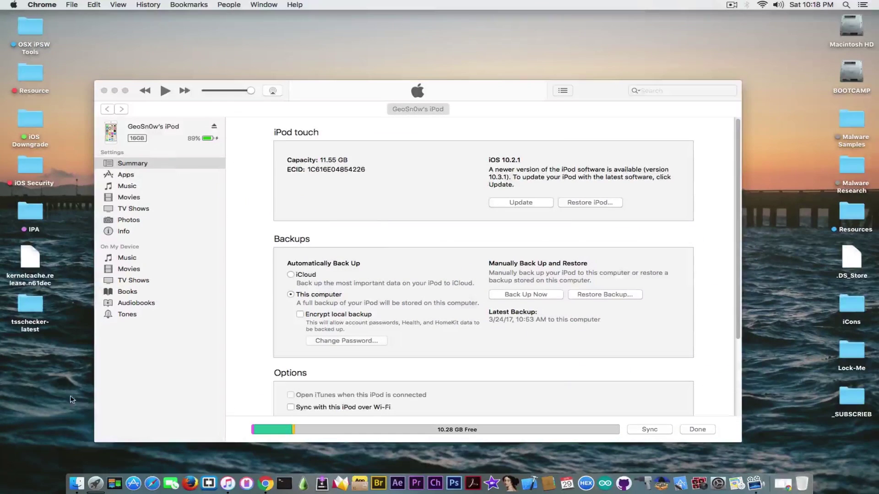
Minimize iTunes, launch Terminal, centre its window, and apply View > Bigger twice.
click(114, 91)
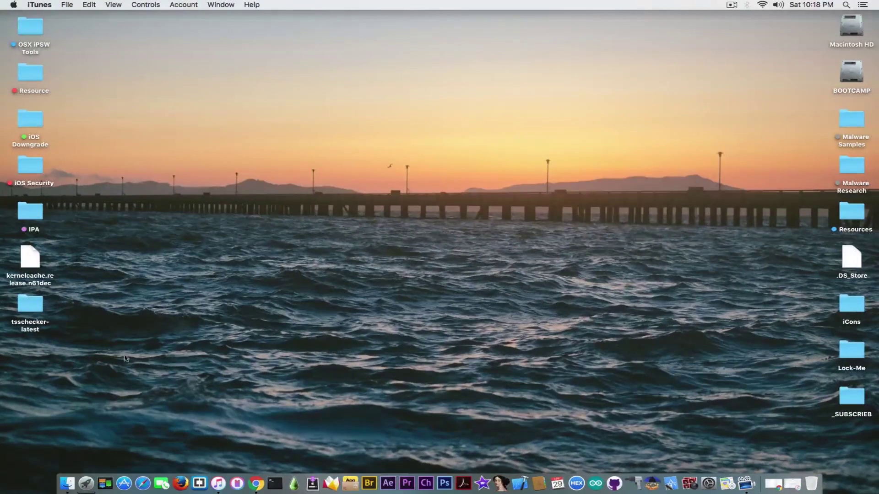
click(275, 483)
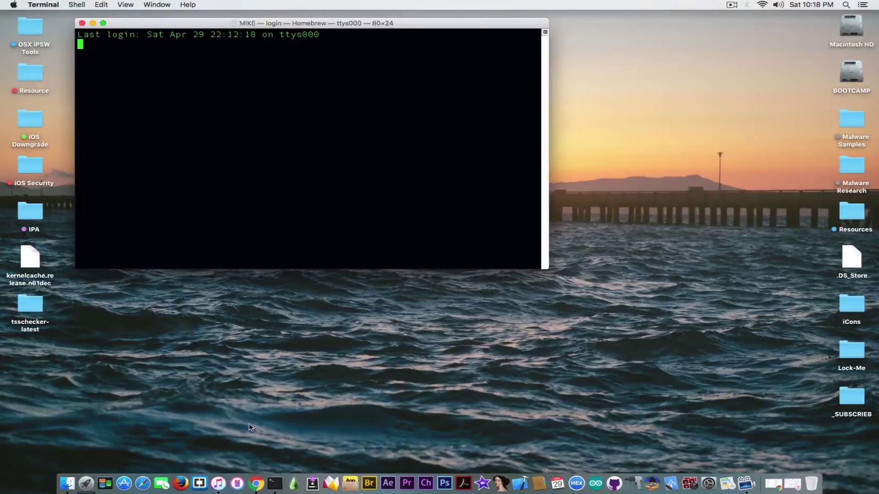
key(super+alt+c)
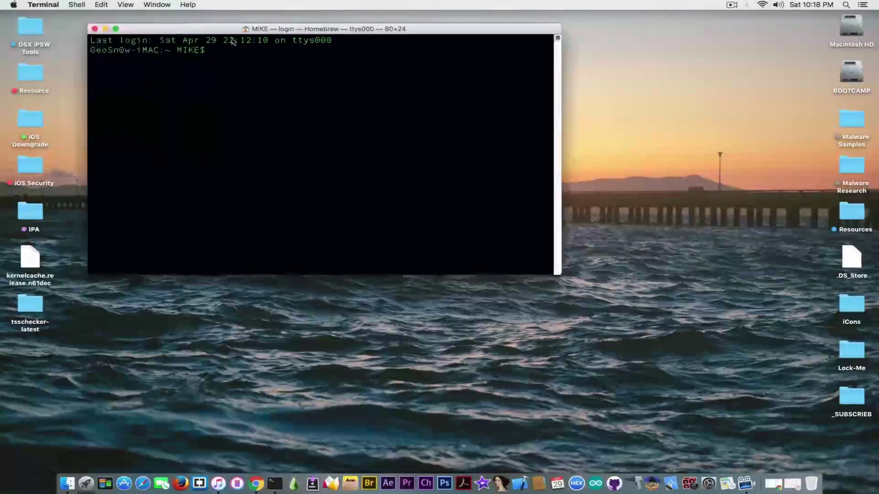
click(123, 4)
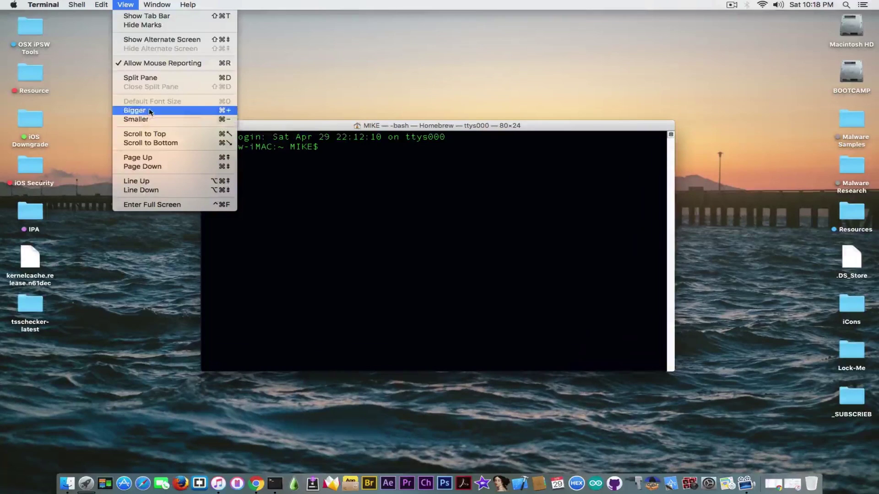
click(135, 112)
click(124, 4)
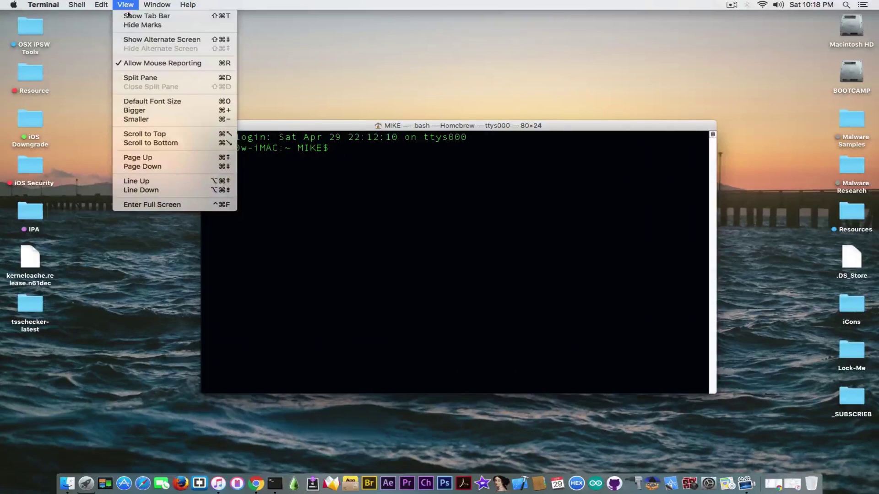
click(136, 110)
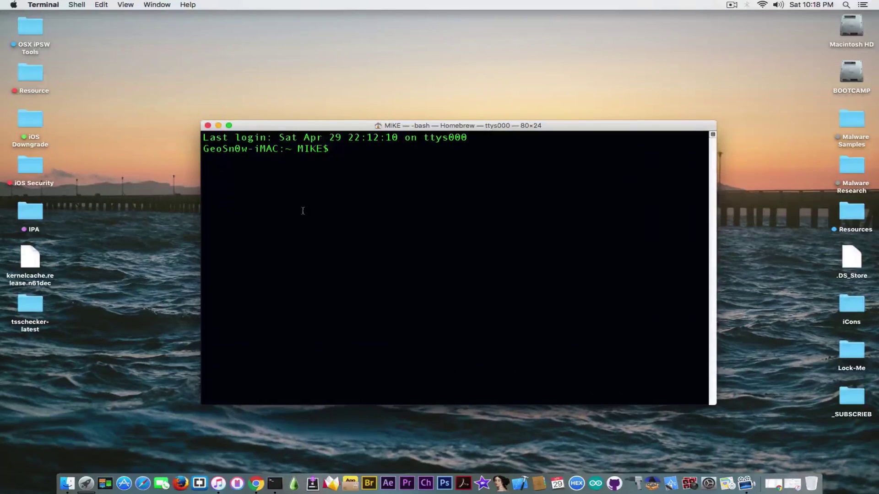
Open the tsschecker-latest desktop folder beside Terminal and locate tsschecker_macos.
double_click(29, 300)
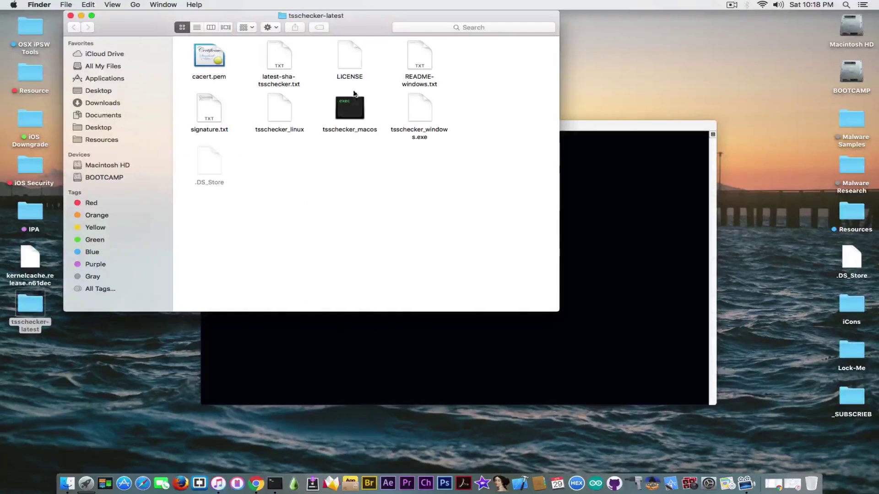
drag(337, 22, 353, 230)
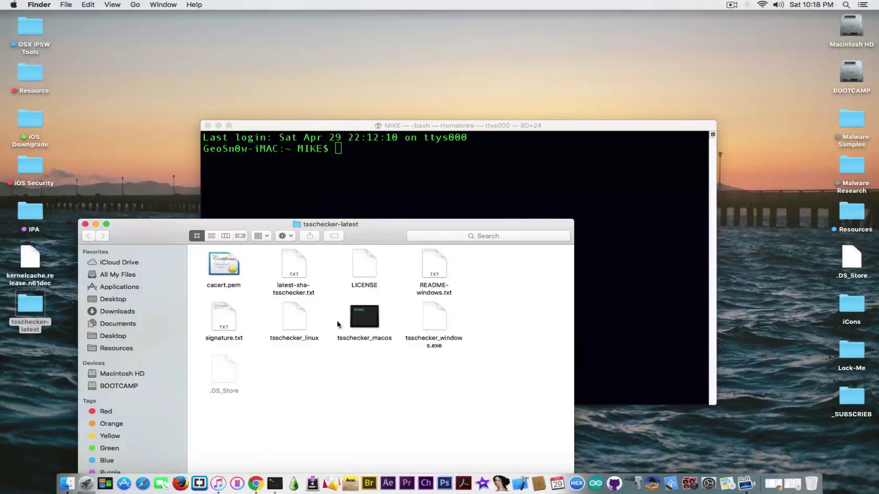
click(384, 326)
click(300, 319)
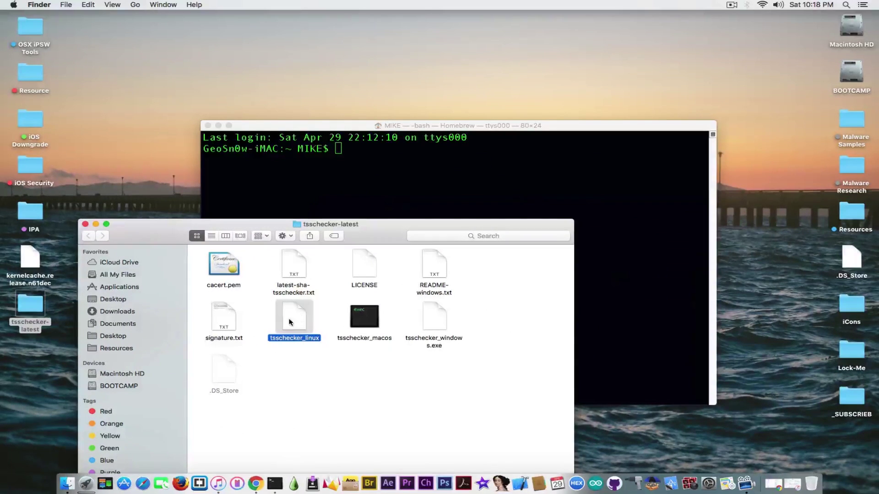
click(418, 326)
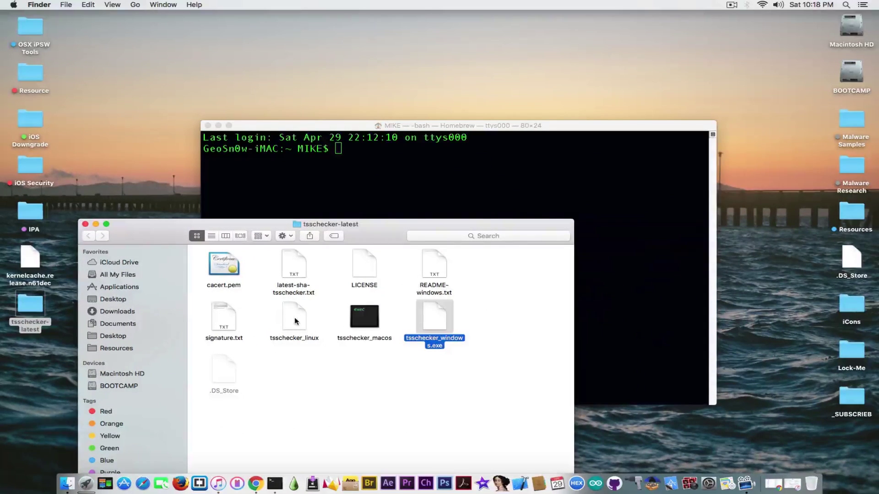
click(369, 183)
Run chmod 775 with the dragged-in tsschecker_macos path, which returns a usage error.
text(chmod 7)
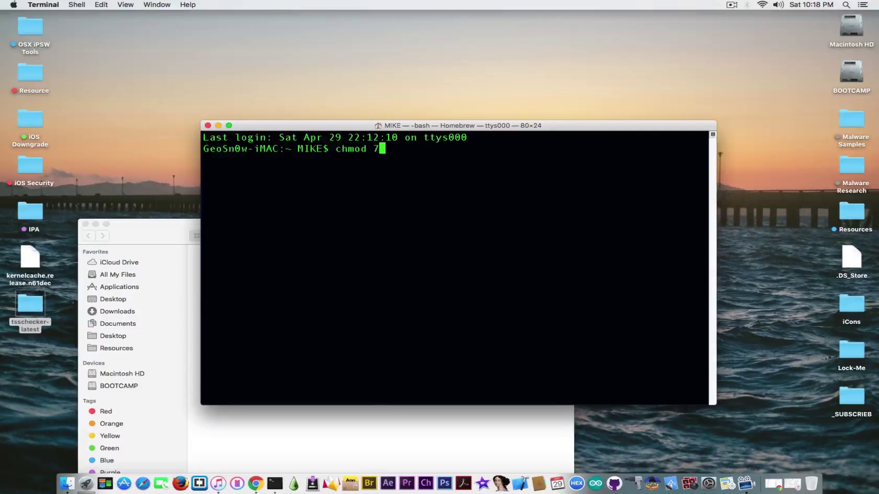
text(75)
click(371, 421)
drag(366, 336, 608, 179)
click(608, 179)
key(Return)
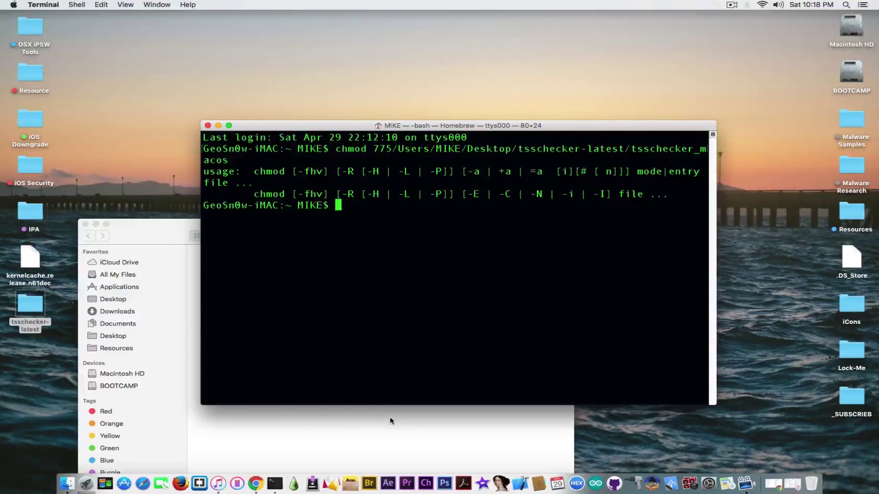
Rerun the chmod command with a space added after 775 so it succeeds.
key(Up)
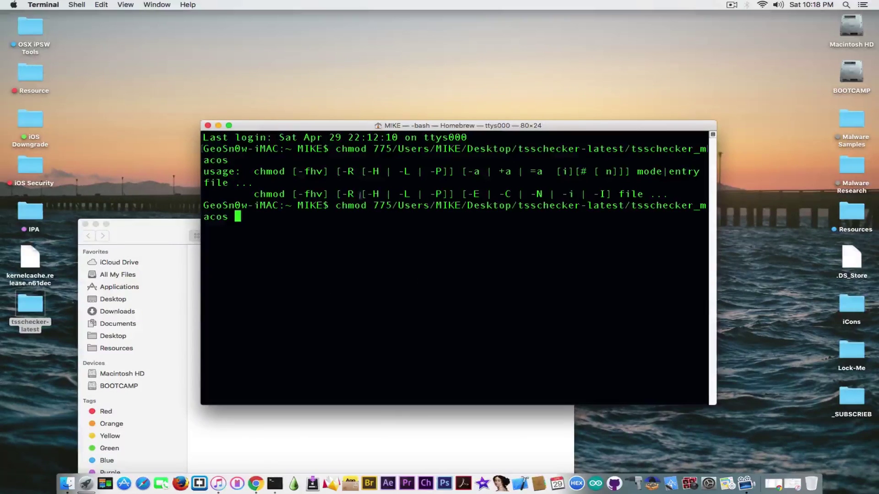
key(Left)
key(Left)
key(Left)
key(Left)
key(Left)
key(Left)
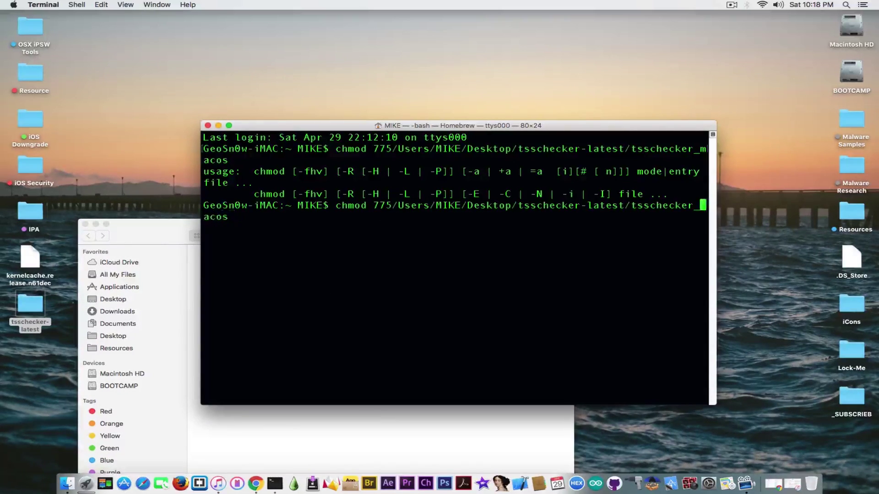
key(Left)
key(Left)
key(Left)
key(Left)
key(Left)
key(Left)
key(Left)
key(Left)
key(Left)
key(Left)
key(Left)
key(Left)
key(Left)
key(Left)
key(Left)
key(Left)
key(Left)
key(Left)
key(Left)
key(Left)
key(Left)
key(Left)
key(Left)
key(Left)
key(Left)
key(Left)
key(Left)
key(Left)
key(Left)
key(Left)
key(Left)
key(Left)
key(Left)
key(Left)
key(Left)
key(Left)
key(Left)
key(Left)
key(Left)
key(Left)
key(Left)
key(Left)
key(Return)
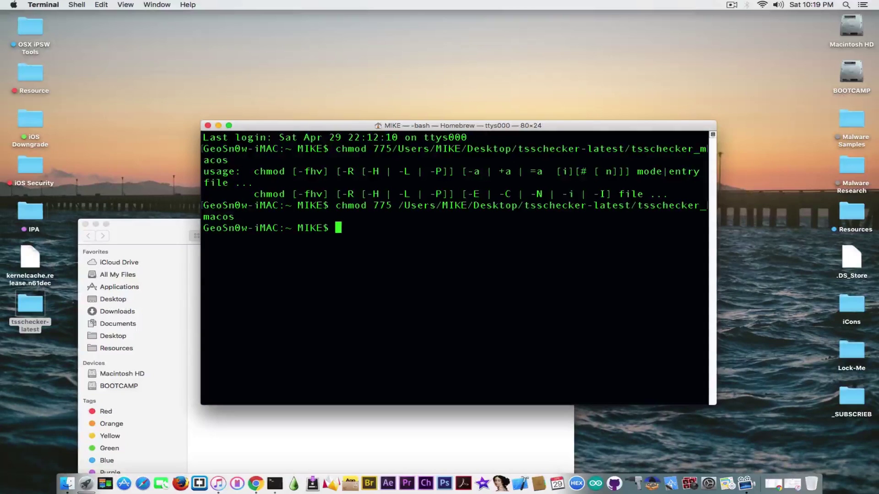
click(348, 419)
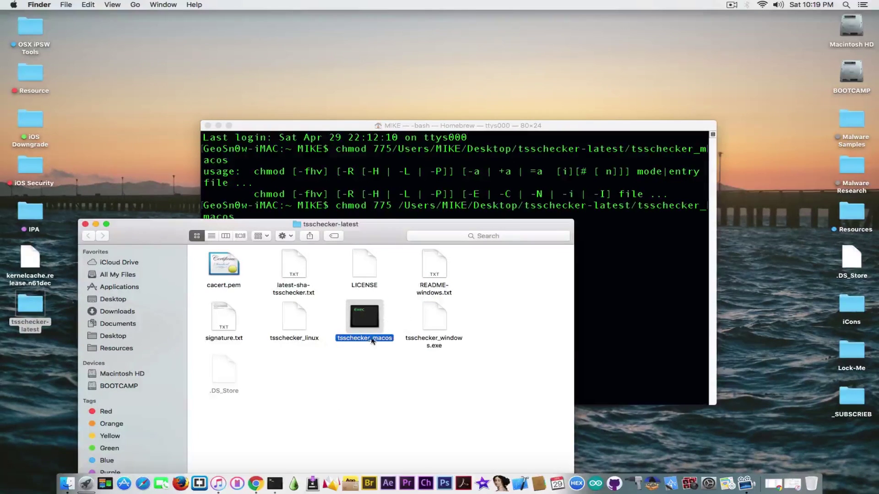
click(431, 320)
click(374, 320)
click(364, 198)
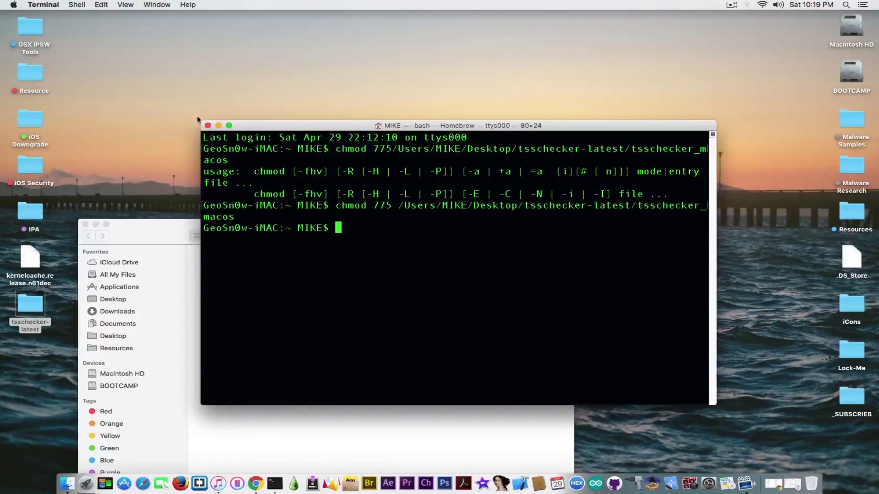
Quit and relaunch Terminal, then enlarge its text with View > Bigger.
click(207, 125)
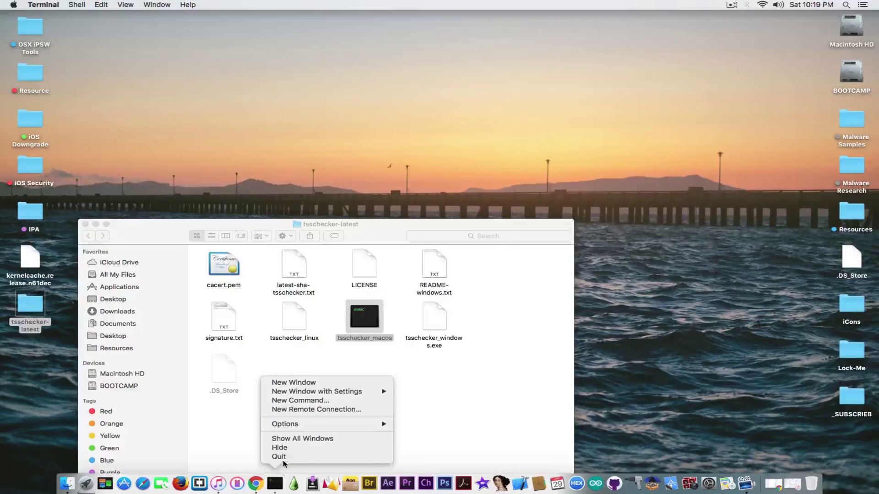
click(283, 459)
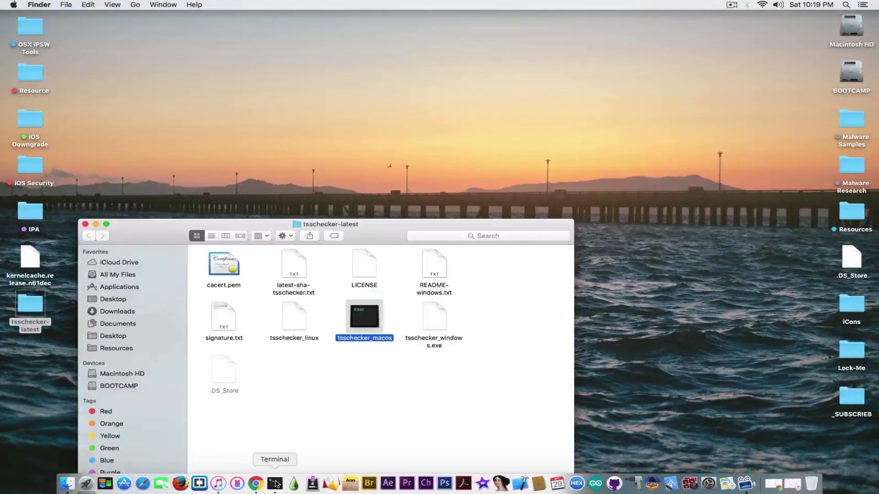
click(276, 484)
click(141, 5)
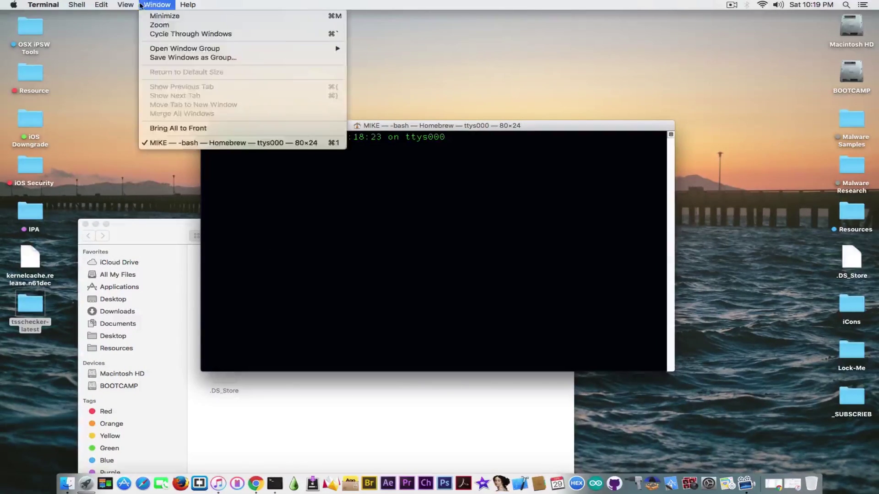
mouse_move(125, 5)
click(134, 110)
click(126, 5)
click(143, 111)
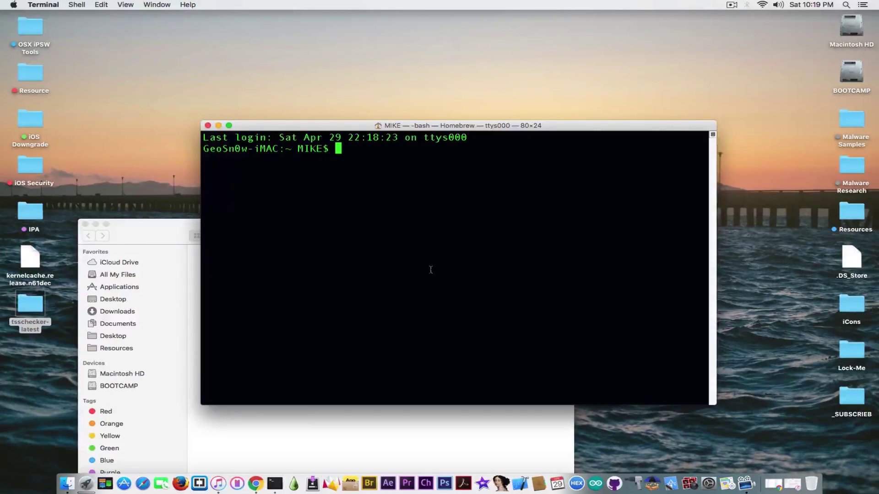
Run tsschecker_macos to print its version 220 usage, then resize the window to 104 by 34.
click(366, 423)
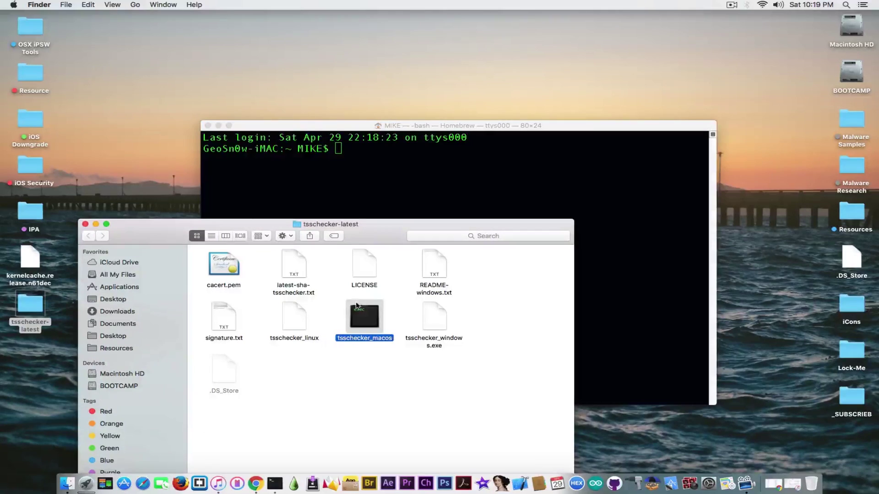
drag(364, 316, 318, 187)
click(85, 224)
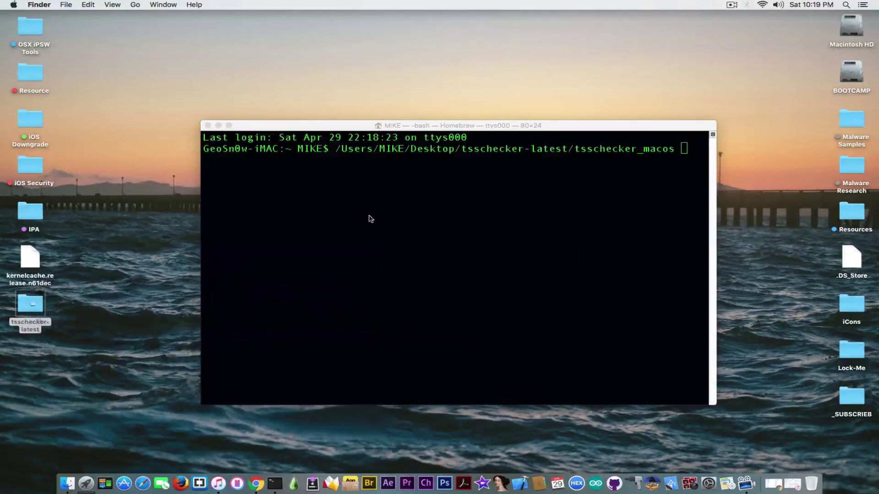
click(379, 221)
key(Return)
drag(405, 128, 326, 55)
drag(635, 335, 788, 445)
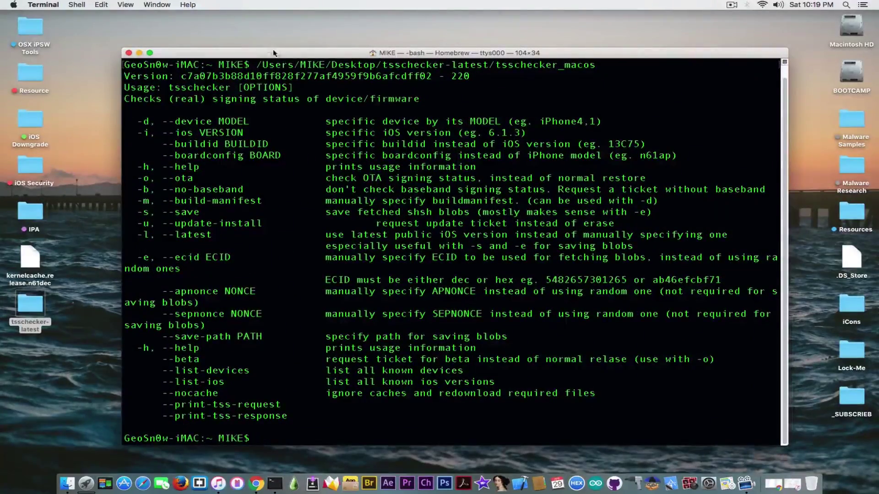
drag(273, 53, 245, 31)
Recall the previous tsschecker command and add -d iPod7,1, checking the model identifier in iTunes.
key(Up)
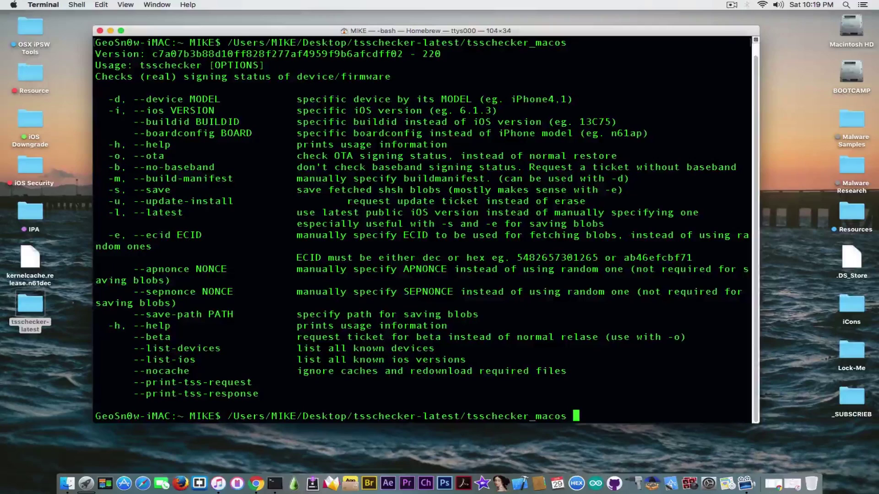
text(-d)
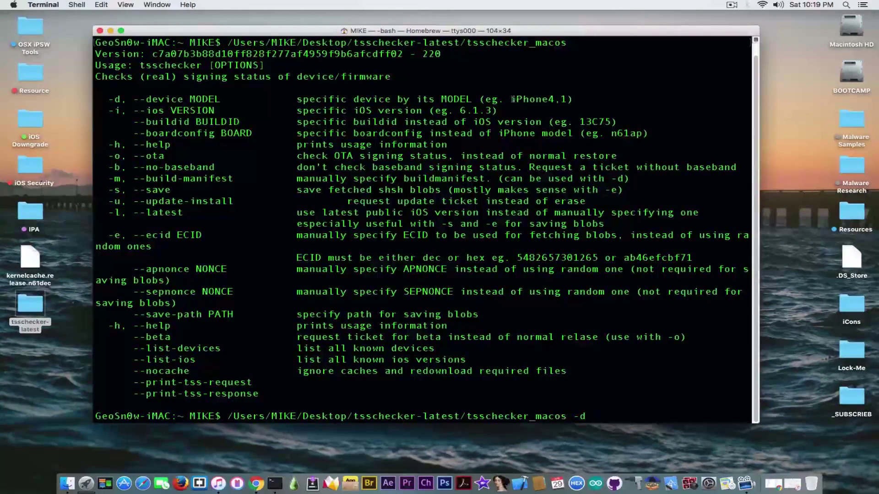
drag(512, 100, 570, 99)
click(219, 483)
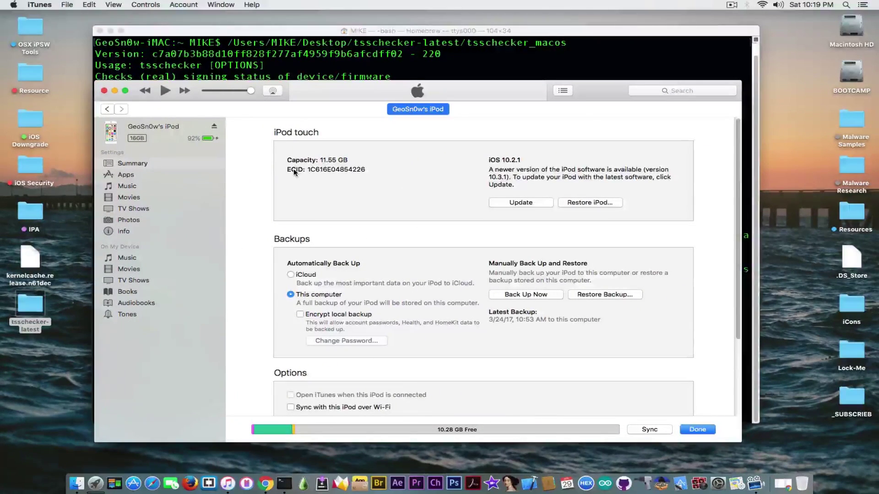
click(294, 169)
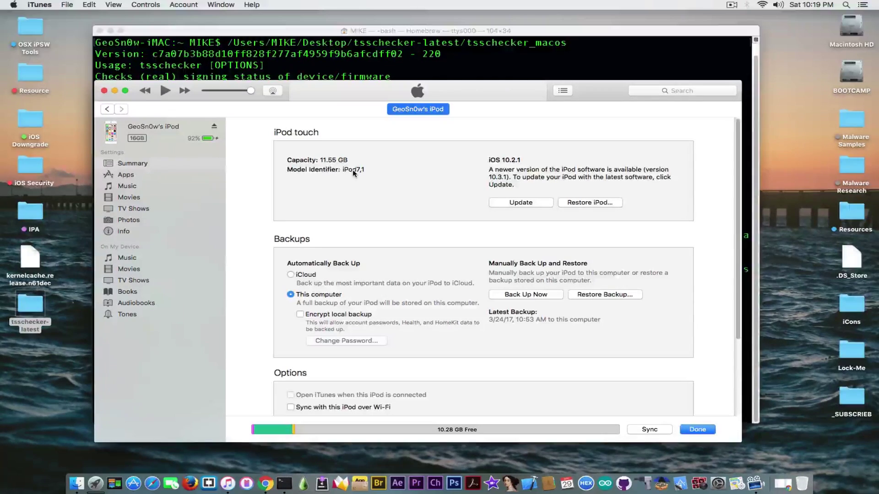
key(super+Tab)
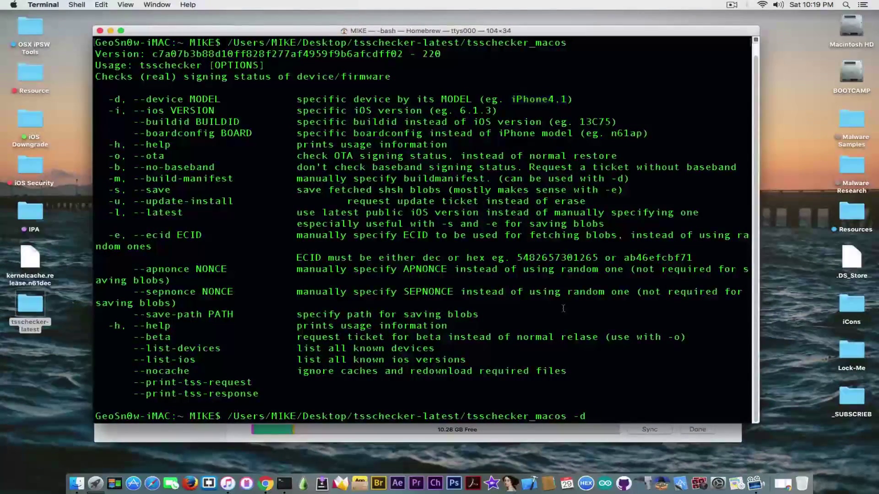
text(iPod7,1 -l)
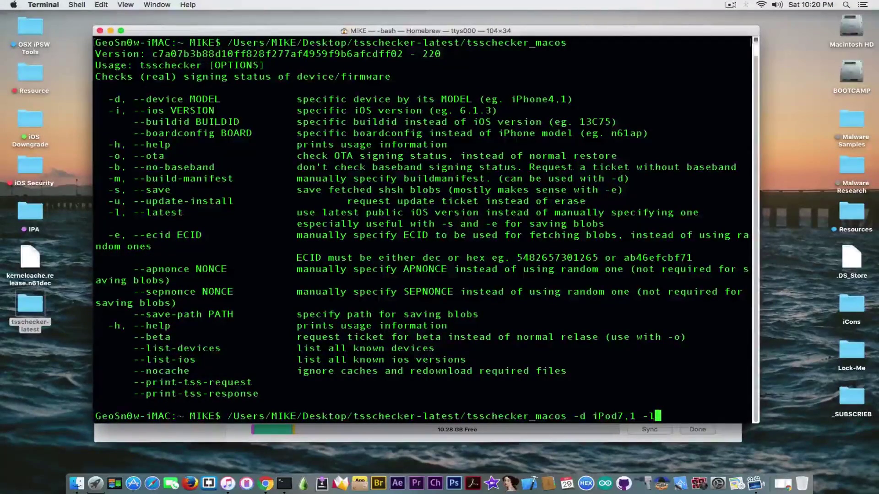
Try adding -i 10.3.1 --boardconfig N41AP, then delete those options again.
text(i 10.3.1)
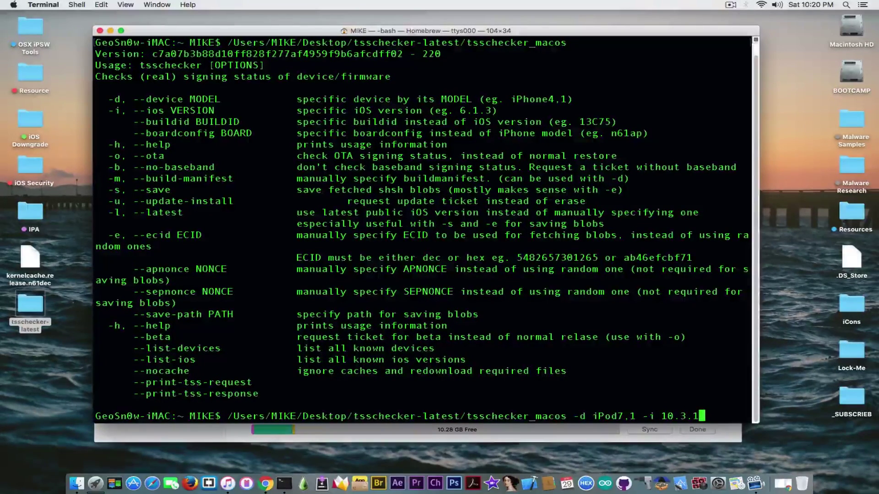
text( --)
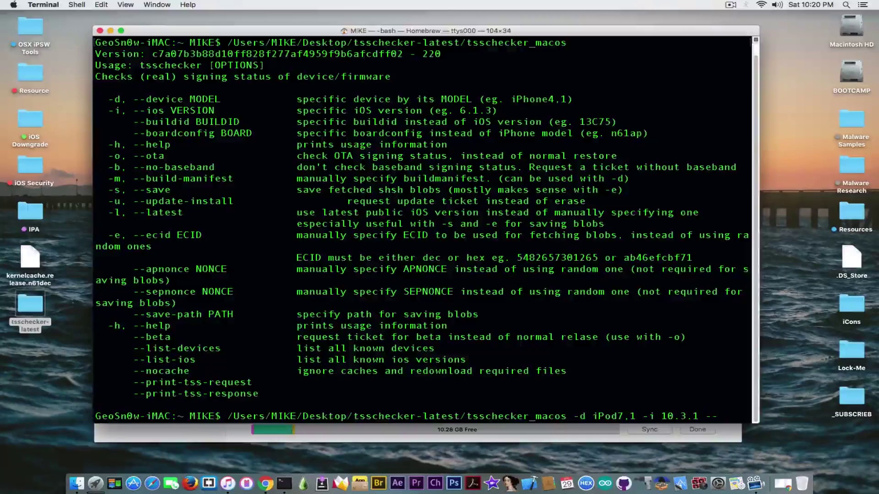
text(boardconfig )
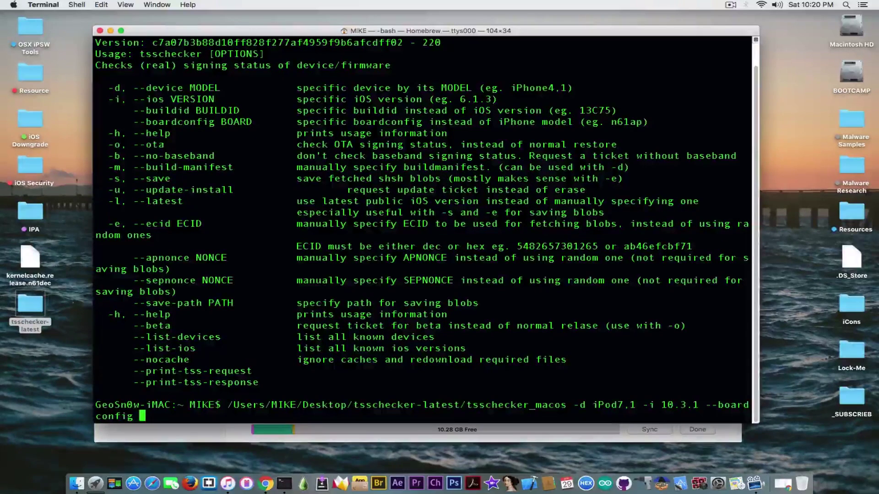
text(N41AP)
key(BackSpace)
key(BackSpace)
key(BackSpace)
key(BackSpace)
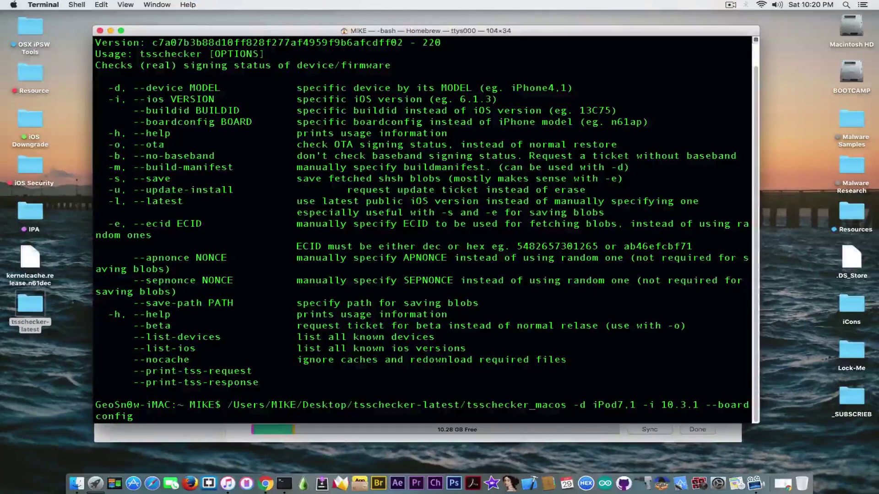
key(BackSpace)
key(BackSpace)
key(BackSpace)
key(BackSpace)
key(BackSpace)
key(BackSpace)
key(BackSpace)
key(BackSpace)
key(BackSpace)
key(BackSpace)
key(BackSpace)
key(BackSpace)
key(BackSpace)
key(BackSpace)
key(BackSpace)
key(BackSpace)
key(BackSpace)
key(BackSpace)
key(BackSpace)
key(BackSpace)
key(BackSpace)
key(BackSpace)
key(BackSpace)
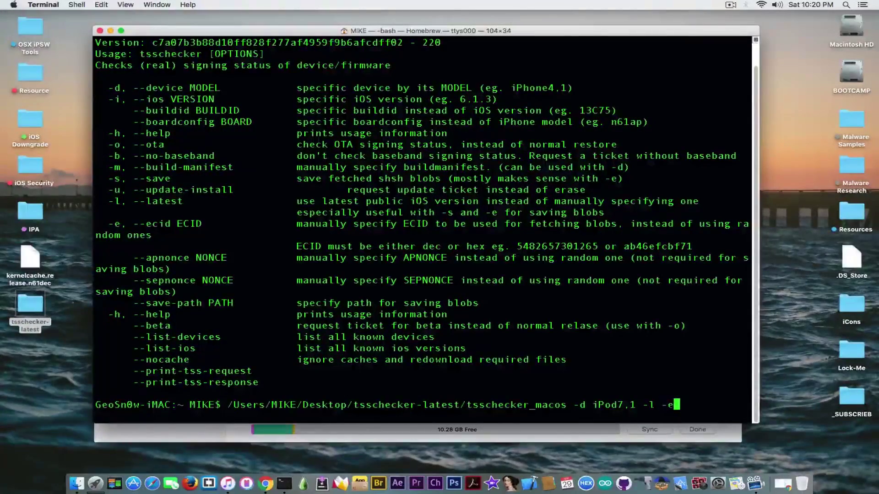
Copy the iPod's ECID from the iTunes summary and paste it after -e.
click(295, 439)
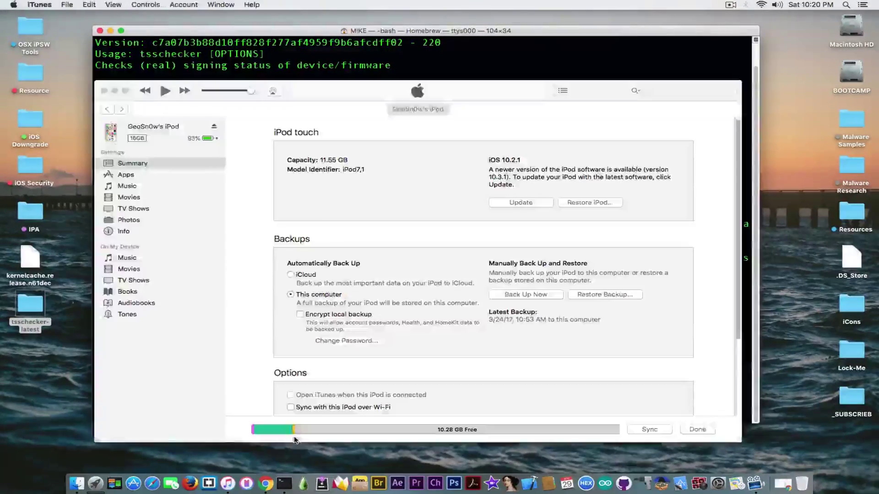
click(314, 169)
click(306, 171)
click(305, 170)
right_click(322, 166)
click(339, 173)
key(super+Tab)
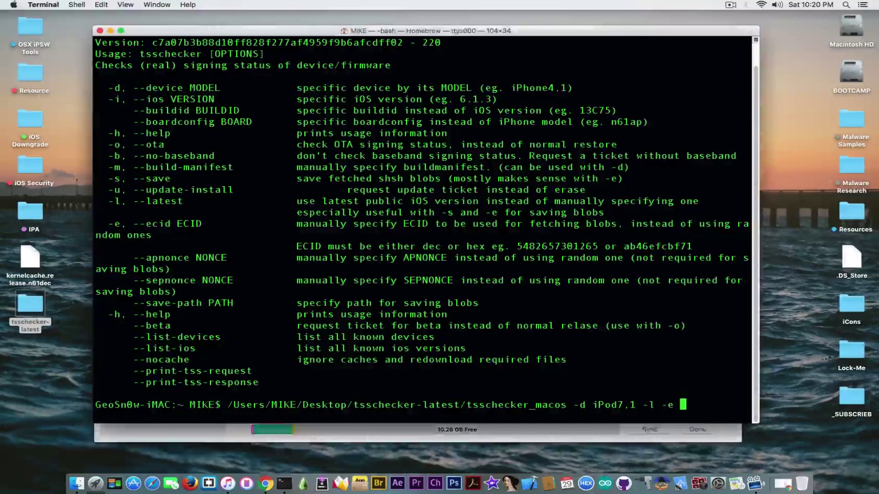
right_click(652, 346)
click(672, 360)
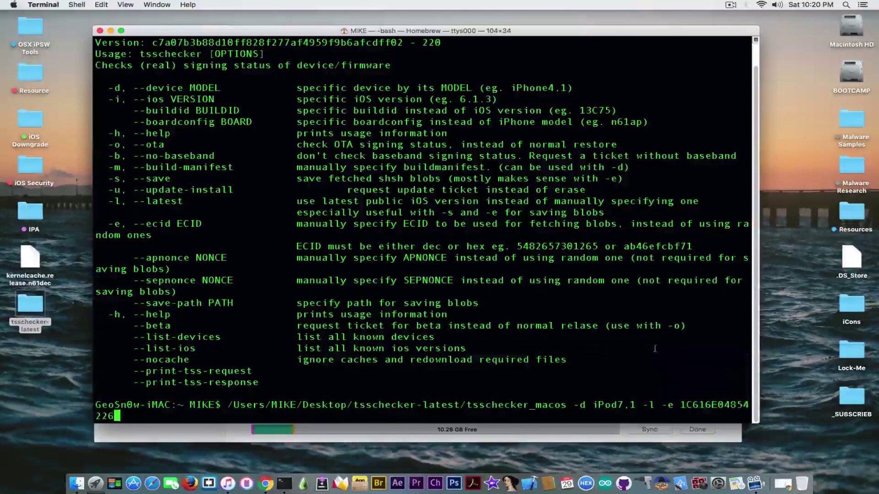
Append -s --save-path to the tsschecker command.
text(-s)
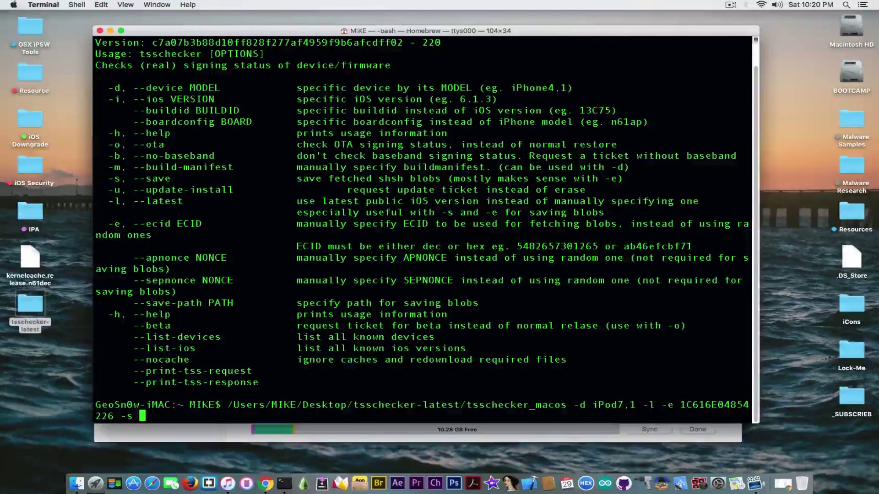
text( --)
key(Return)
text(s)
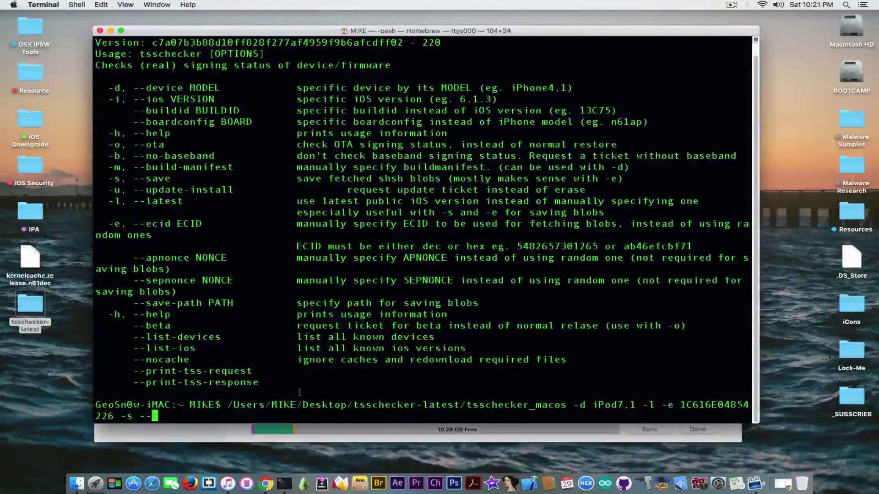
text(save-path)
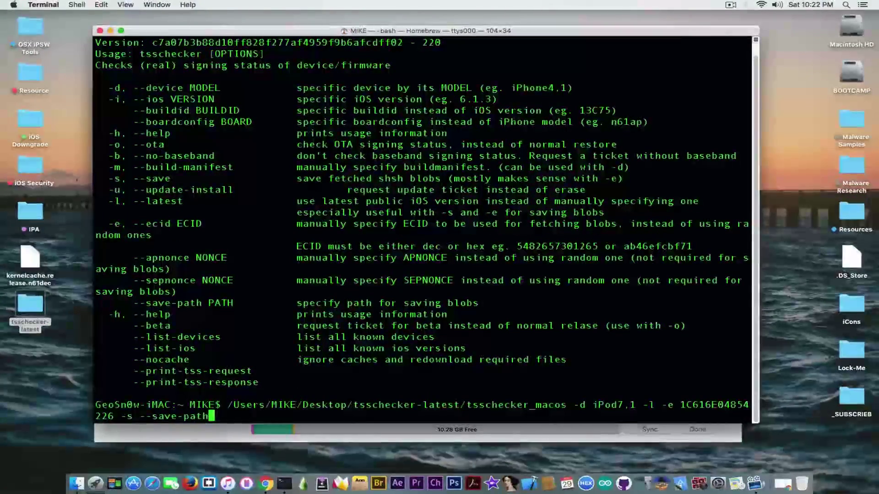
Create an 'iOS 10.3.1' desktop folder, use it as the save path, and run tsschecker.
right_click(33, 361)
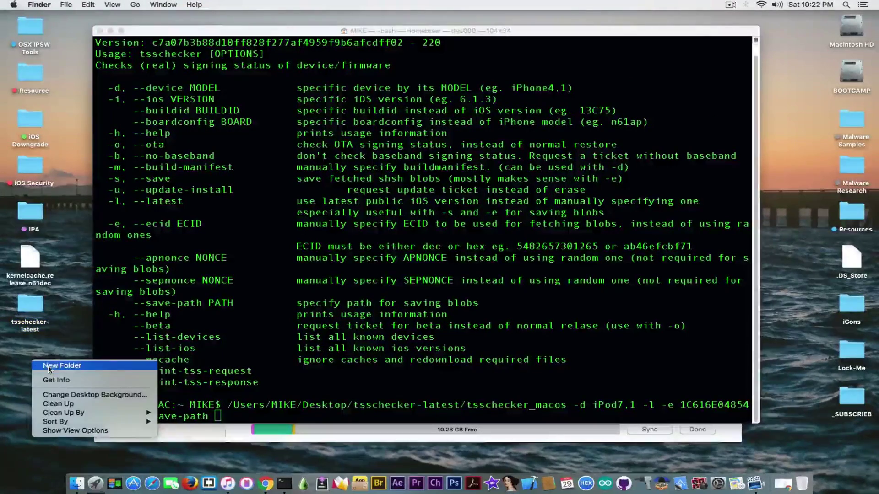
click(49, 367)
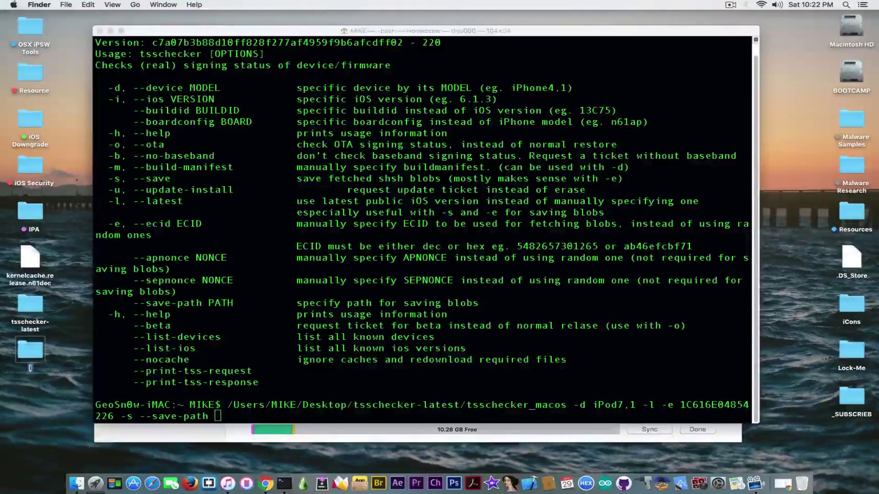
text(iOS 10.3.1)
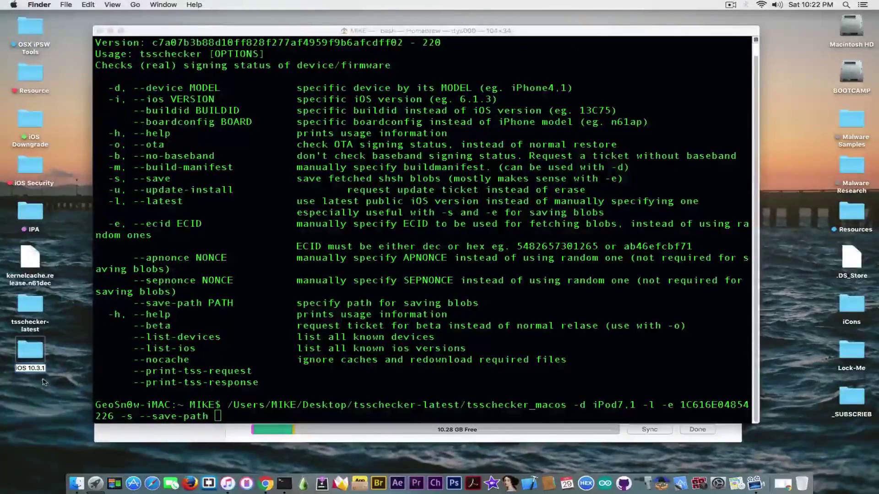
drag(33, 348, 309, 317)
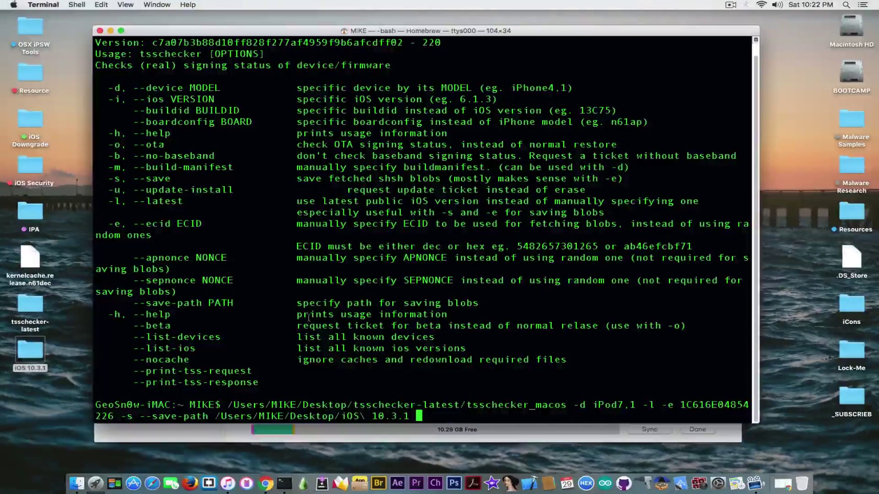
key(Return)
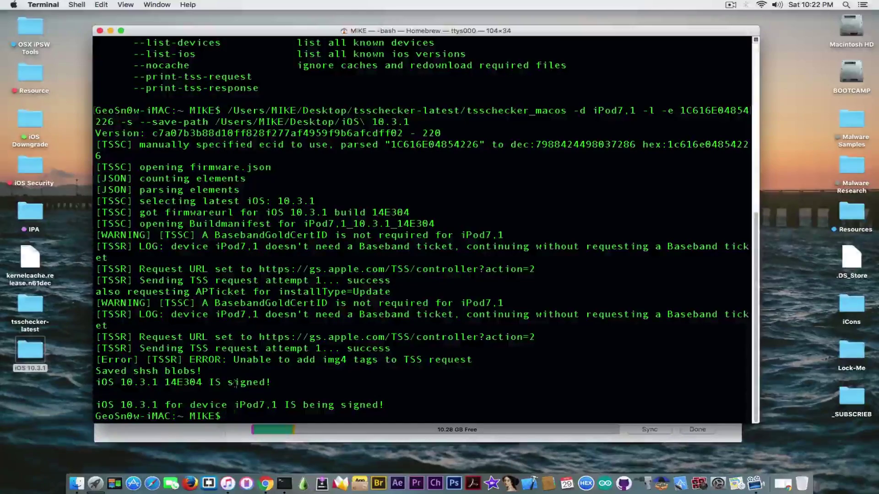
Hide Terminal, open the iOS 10.3.1 folder, and select the saved .shsh2 file.
click(111, 30)
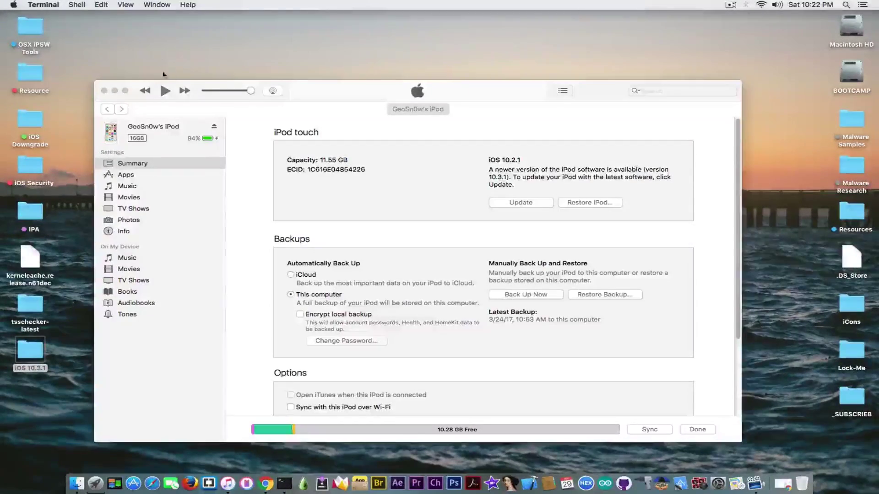
click(117, 85)
double_click(30, 351)
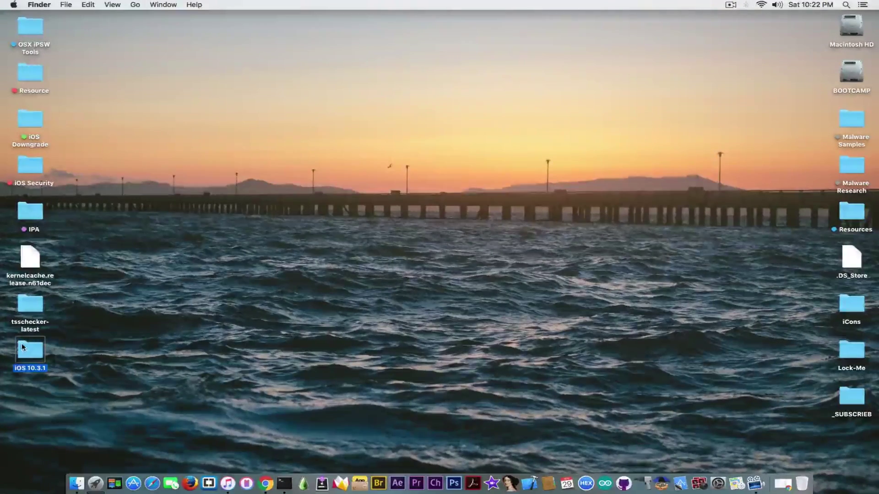
click(387, 138)
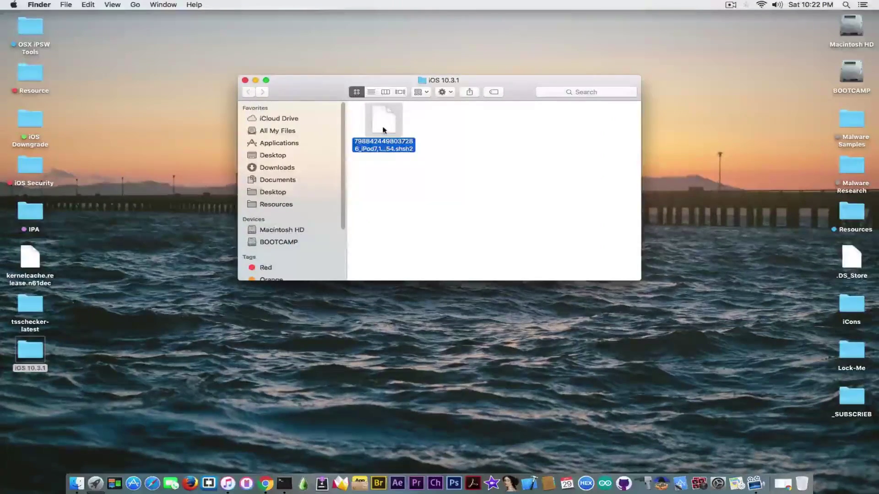
On the TSS Saver blob checker, upload the .shsh2 file from the iOS 10.3.1 folder.
click(266, 483)
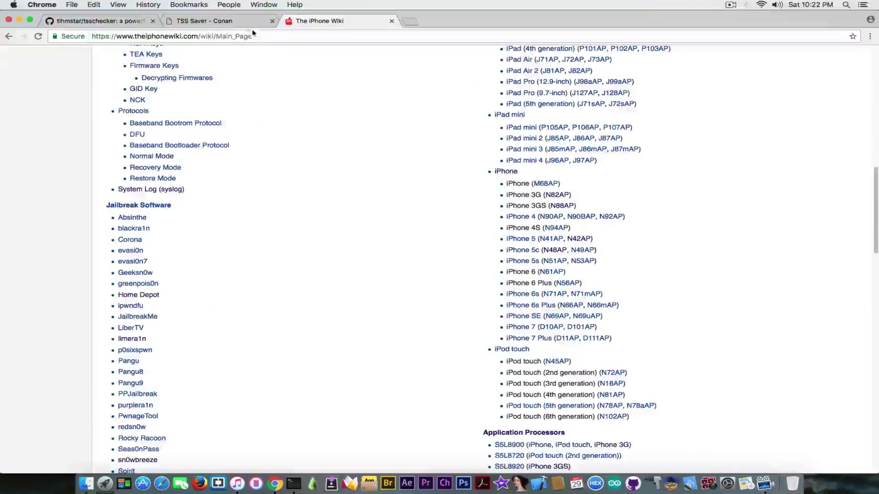
click(205, 21)
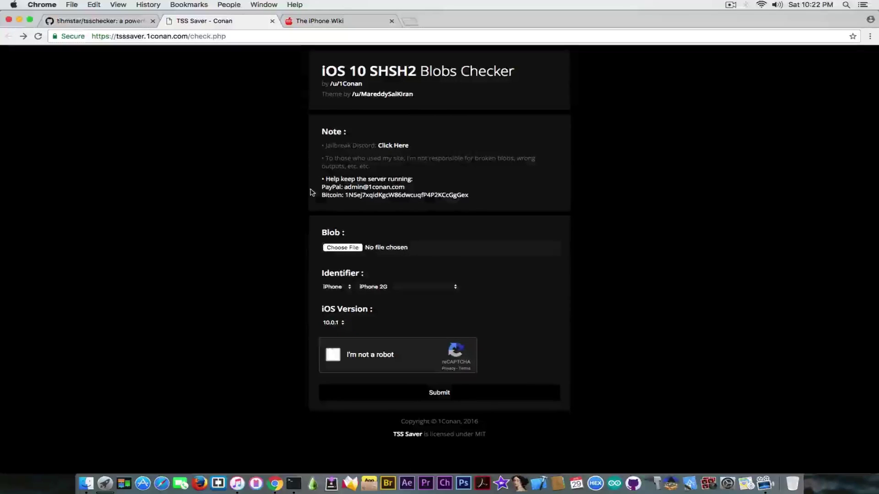
click(355, 249)
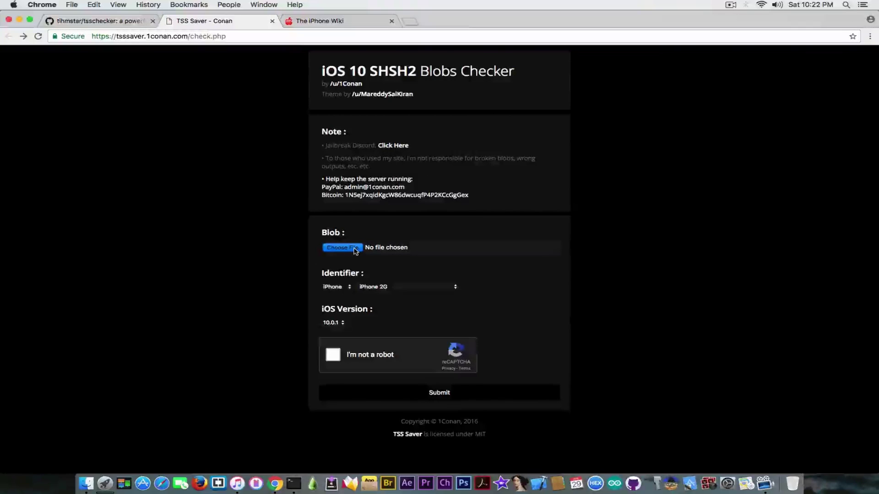
scroll(414, 156, down, 2)
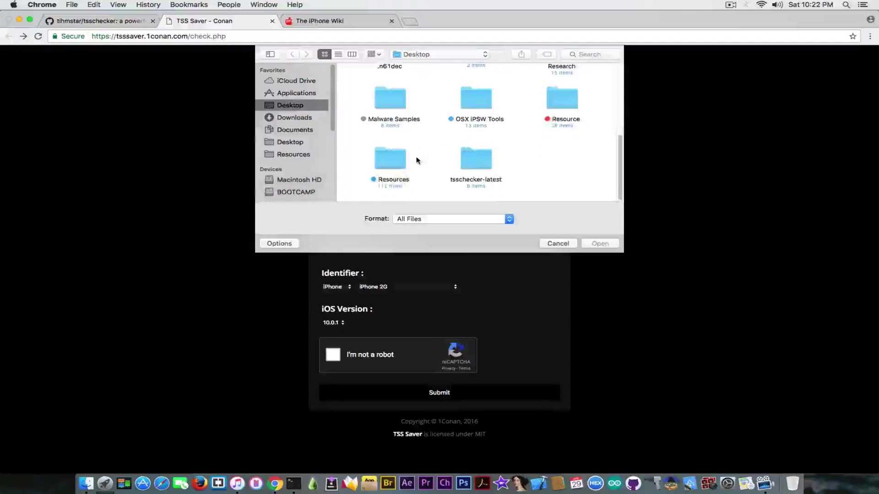
click(476, 157)
text(ios)
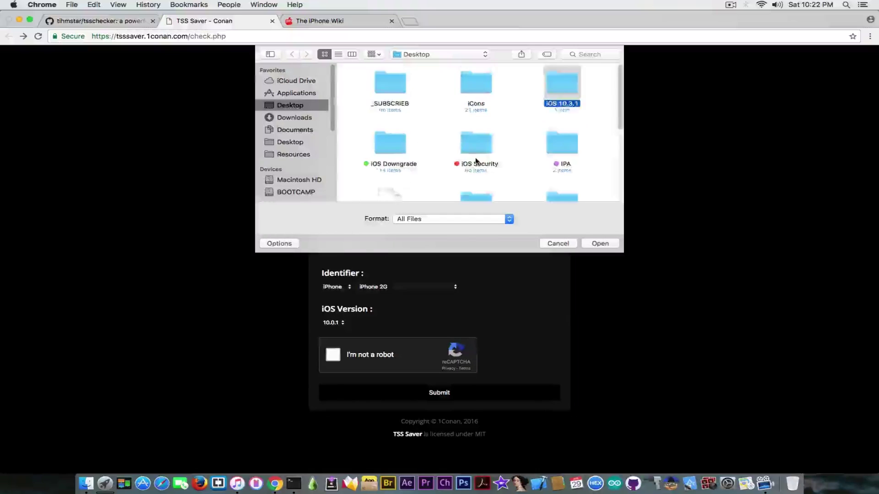
double_click(563, 82)
click(374, 92)
click(343, 247)
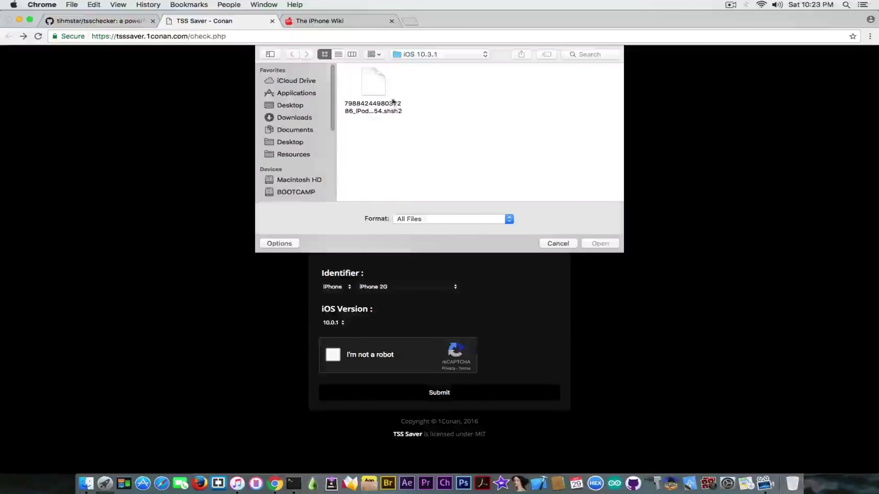
double_click(389, 95)
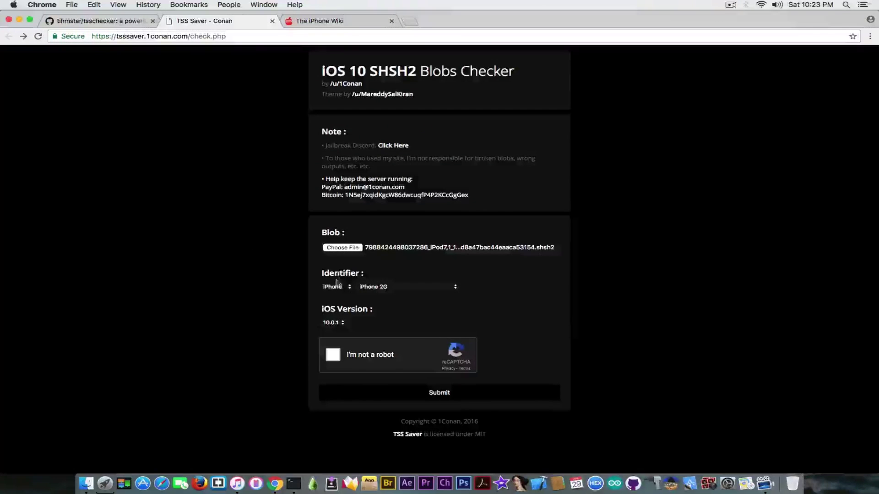
Set device iPod touch 6 and iOS 10.3.1, tick reCAPTCHA, and submit for verification.
click(337, 286)
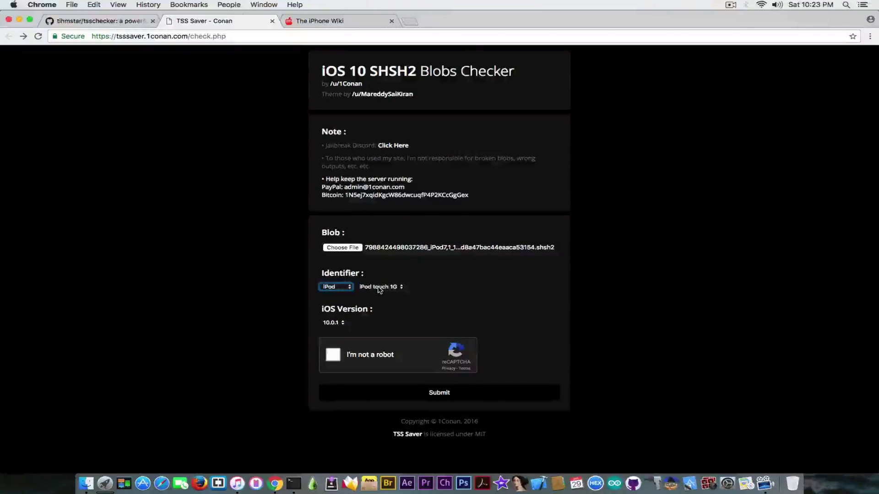
click(383, 326)
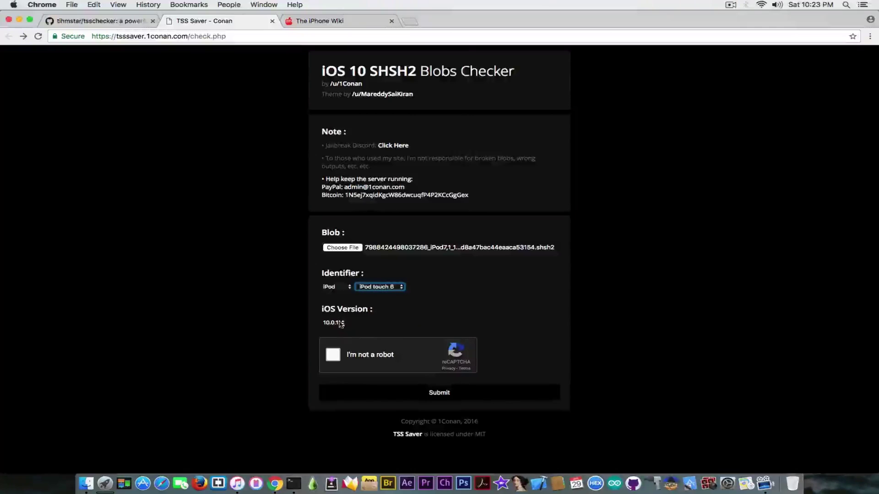
click(340, 323)
click(336, 374)
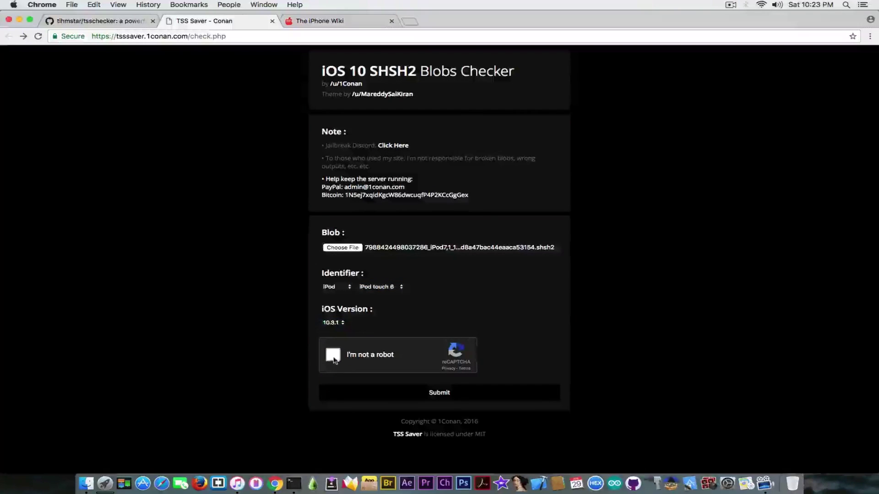
click(334, 360)
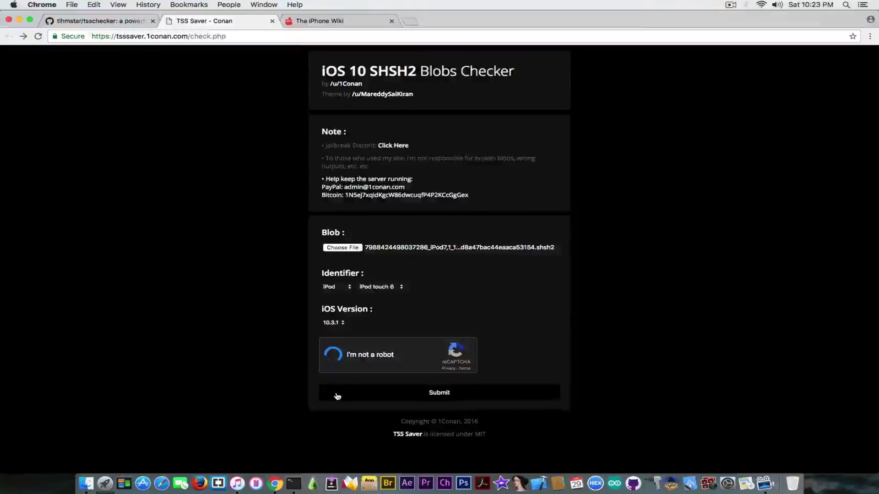
click(338, 396)
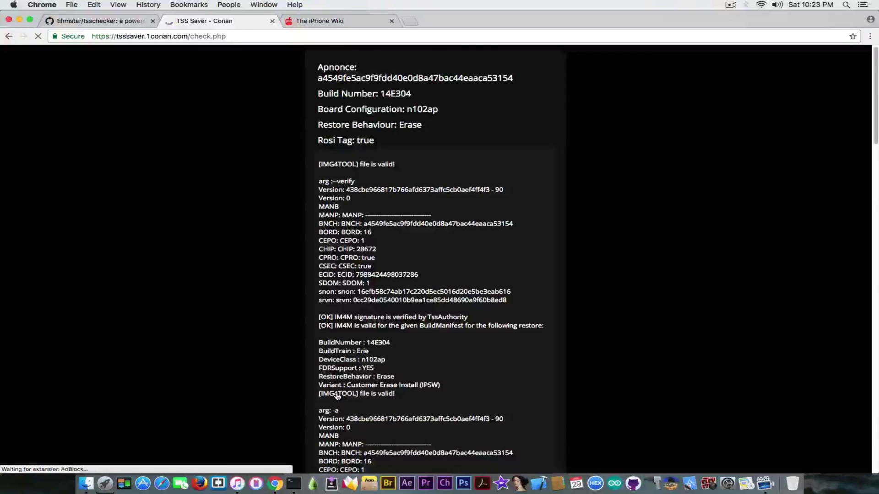
Highlight n102ap, Erase, the valid-file line, the Apnonce and 14E304, then minimize the browser.
double_click(423, 110)
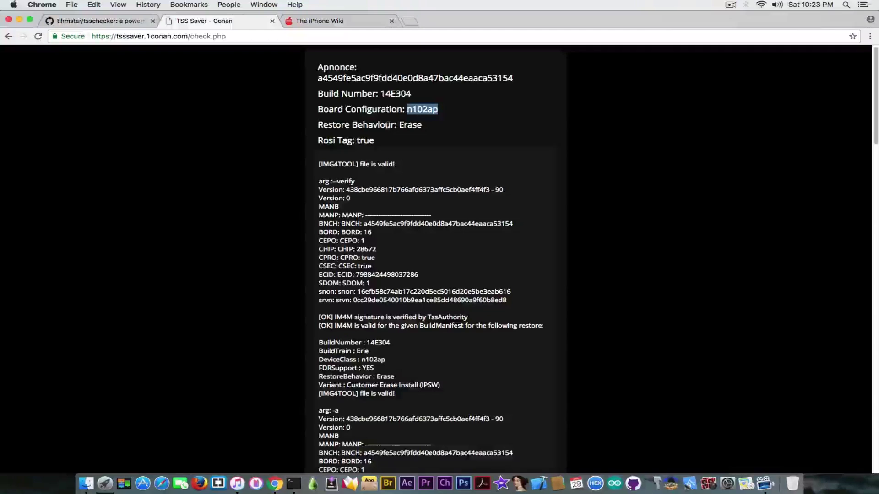
double_click(419, 125)
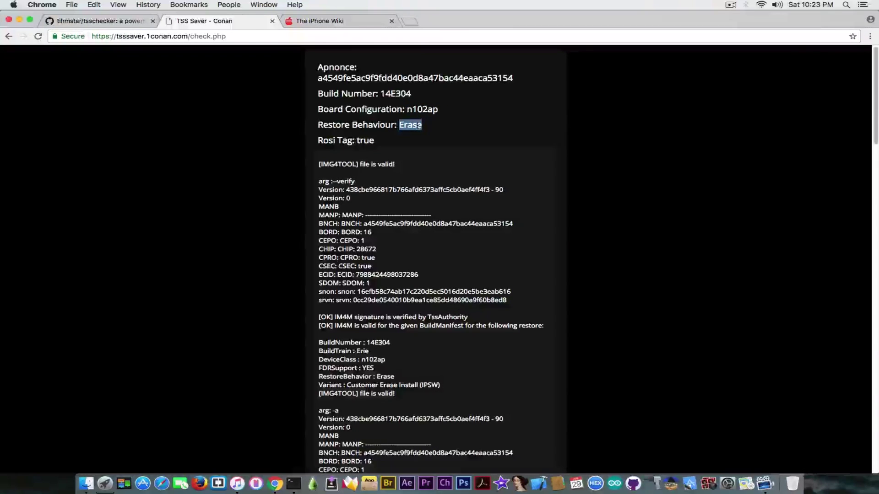
drag(402, 166, 308, 166)
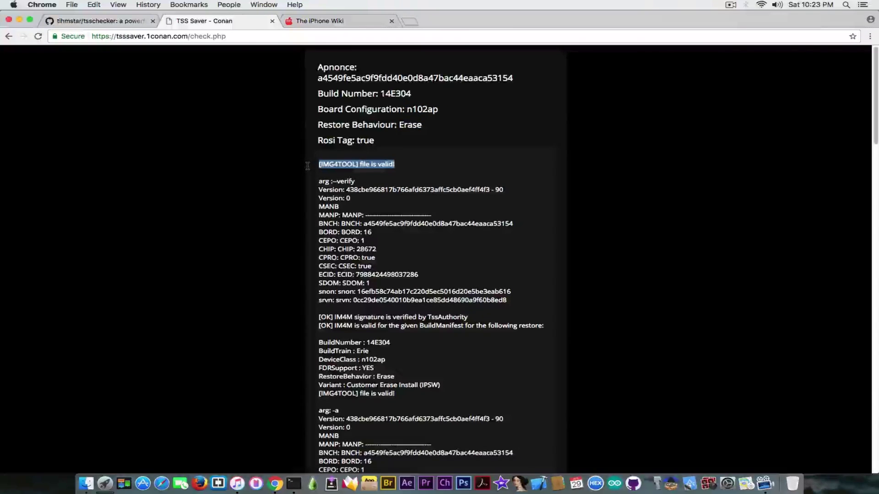
double_click(403, 78)
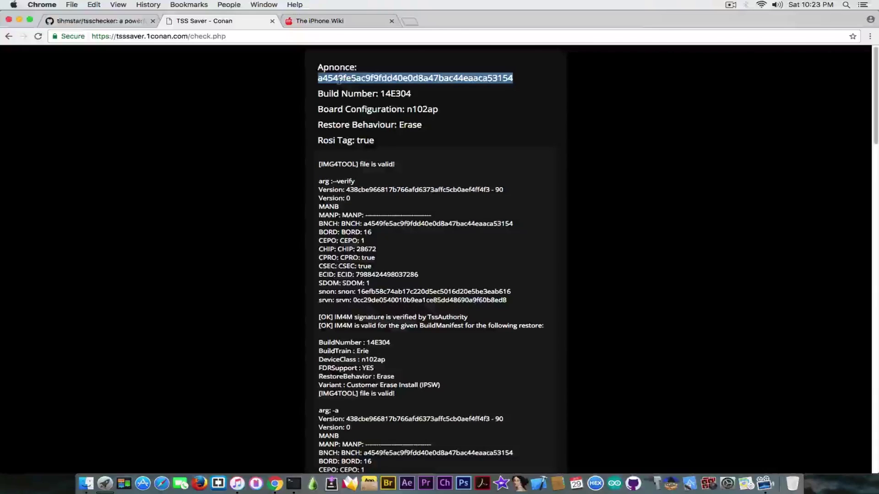
double_click(404, 94)
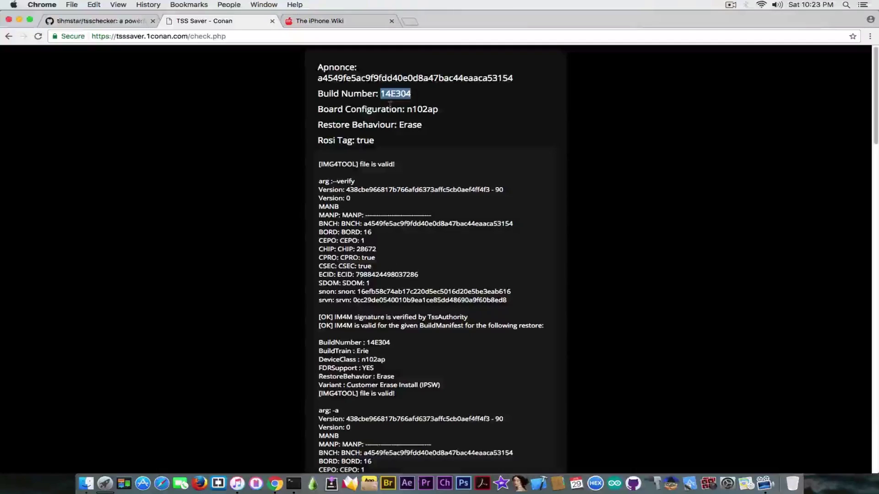
click(19, 21)
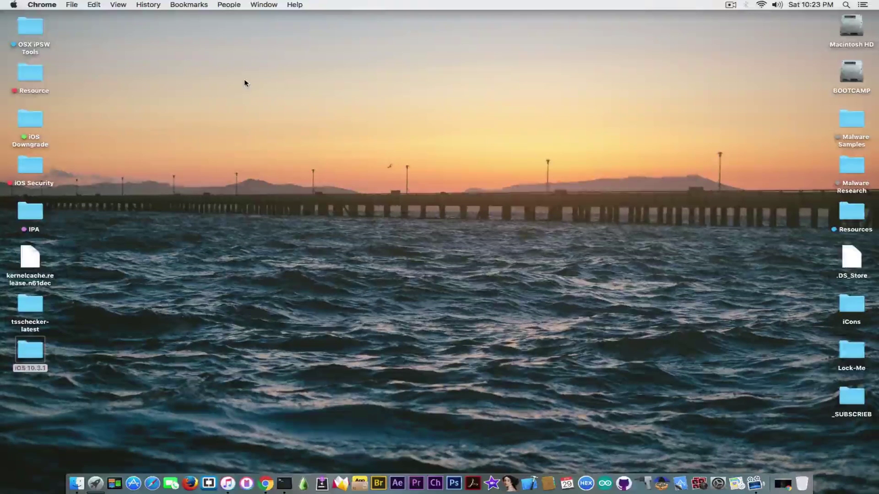
click(245, 83)
click(255, 115)
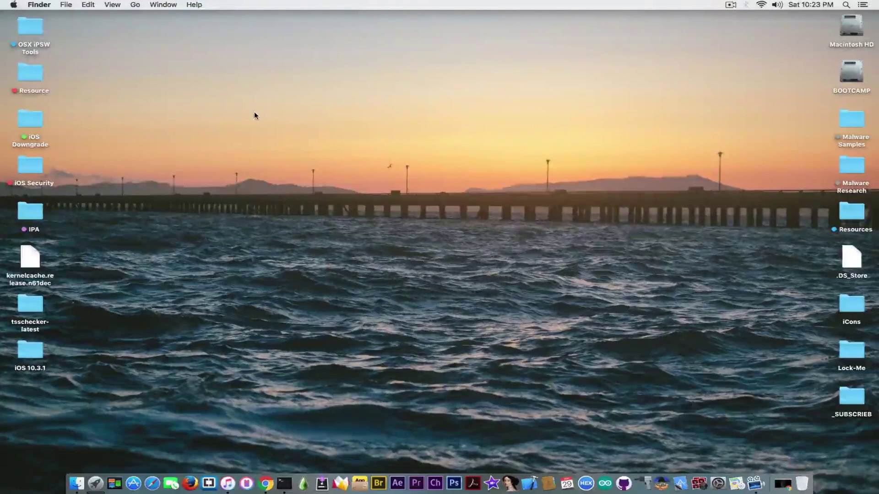